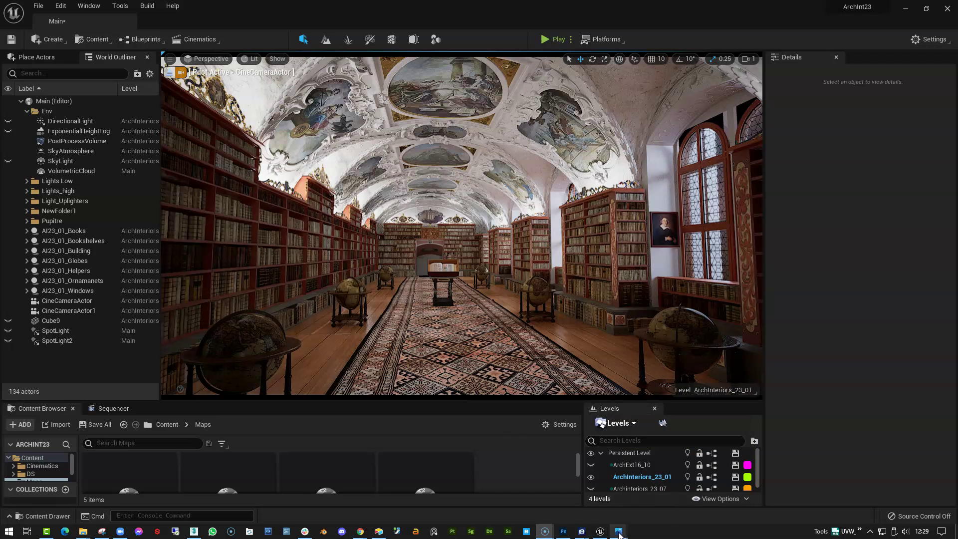
Bring up the 01_postproduction.JPG reference image and shrink its window so the library viewport stays visible
{"action": "mouse_move", "coordinate": [619, 531]}
{"action": "left_click_drag", "start_coordinate": [0, 75], "coordinate": [717, 79]}
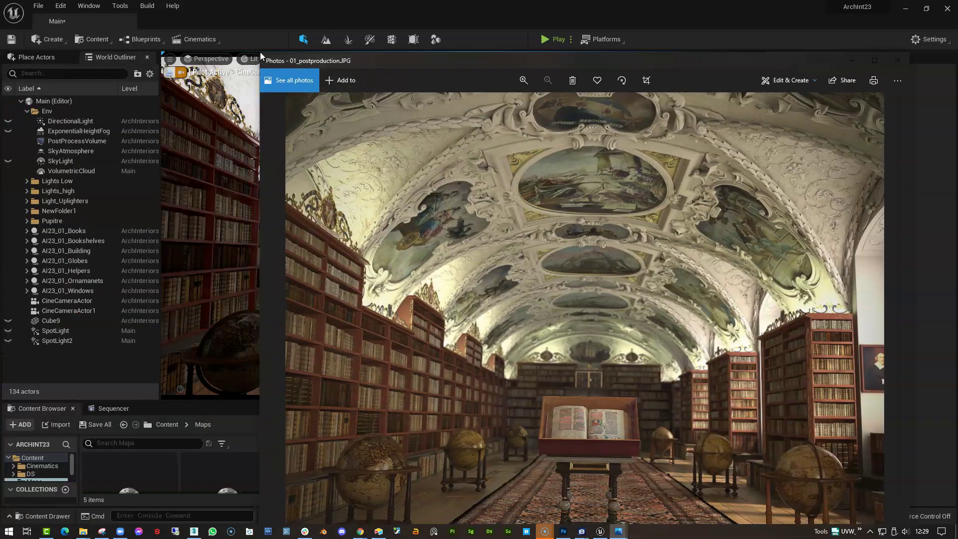
{"action": "left_click_drag", "start_coordinate": [384, 58], "coordinate": [394, 38]}
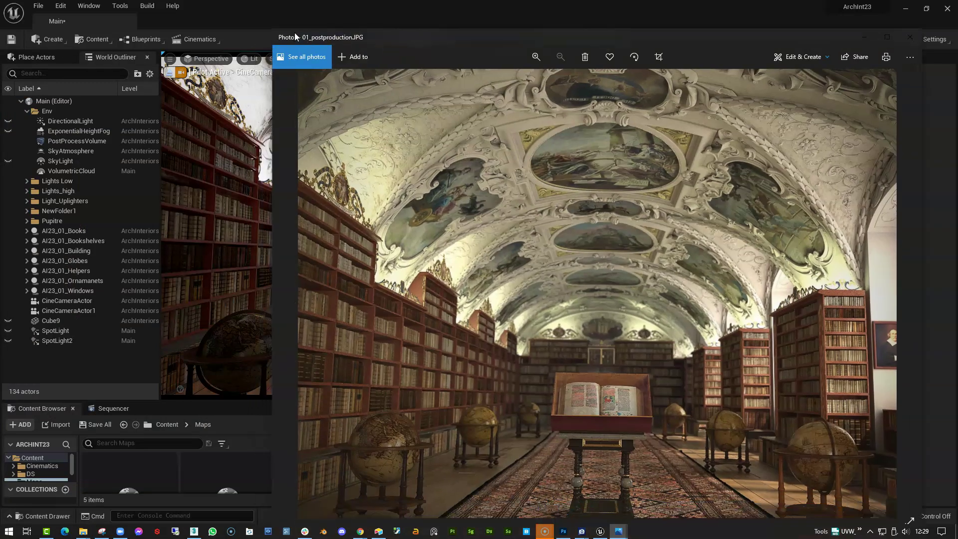
{"action": "left_click_drag", "start_coordinate": [298, 30], "coordinate": [311, 278]}
{"action": "left_click_drag", "start_coordinate": [575, 284], "coordinate": [578, 99]}
{"action": "left_click_drag", "start_coordinate": [274, 225], "coordinate": [578, 312]}
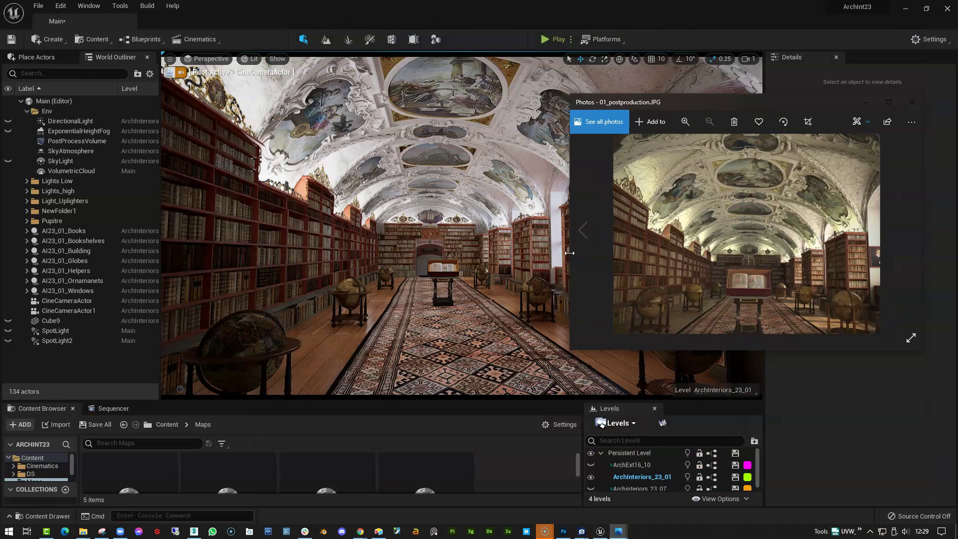
Show PragueLibrary2.JPG full screen, examine the real library's ceiling and bookshelves up close, and restore the photo window
{"action": "mouse_move", "coordinate": [619, 531]}
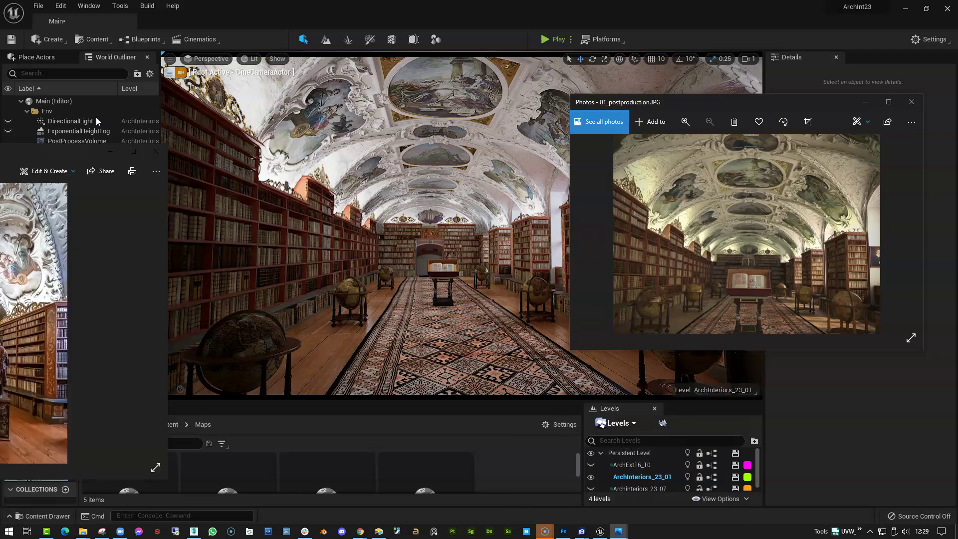
{"action": "left_click_drag", "start_coordinate": [313, 71], "coordinate": [391, 76]}
{"action": "left_click", "coordinate": [548, 403]}
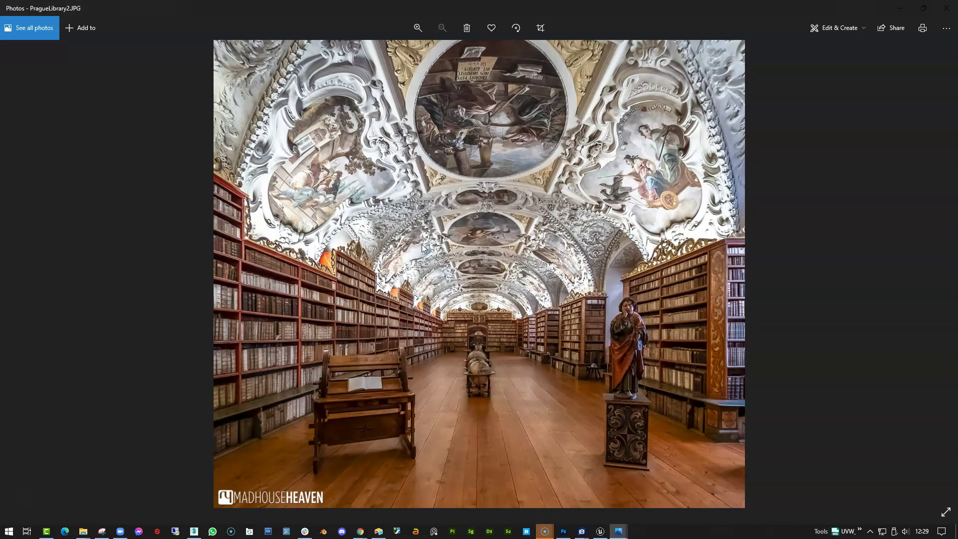
{"action": "left_click", "coordinate": [420, 28]}
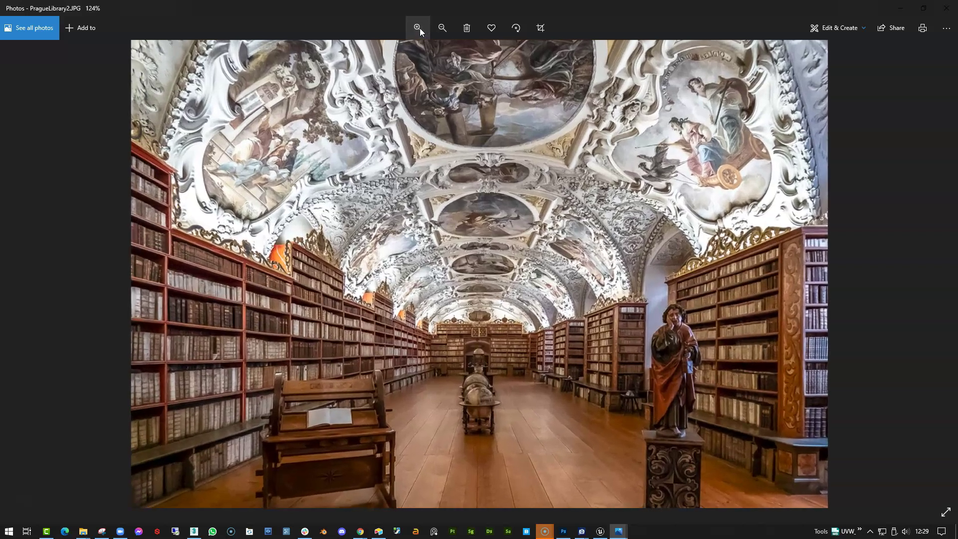
{"action": "left_click", "coordinate": [420, 29]}
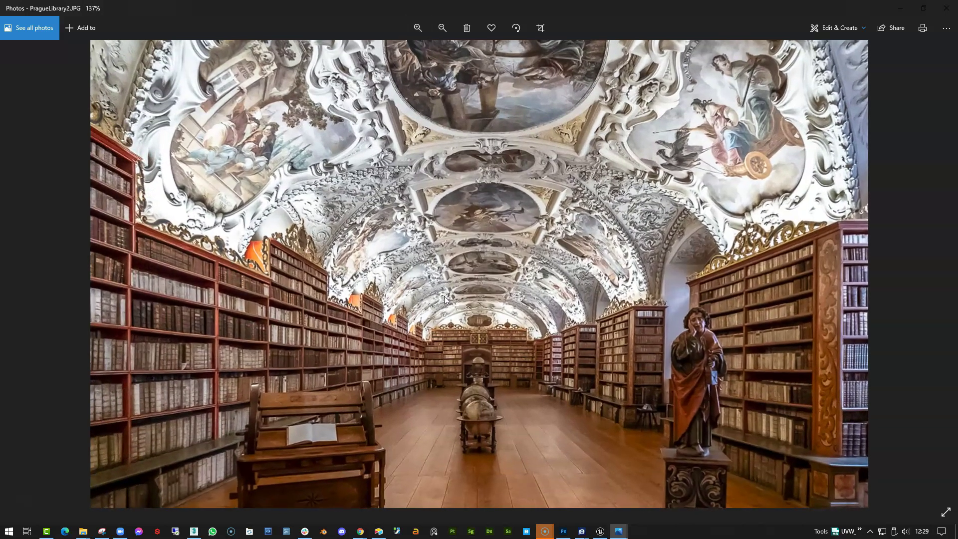
{"action": "left_click", "coordinate": [443, 28]}
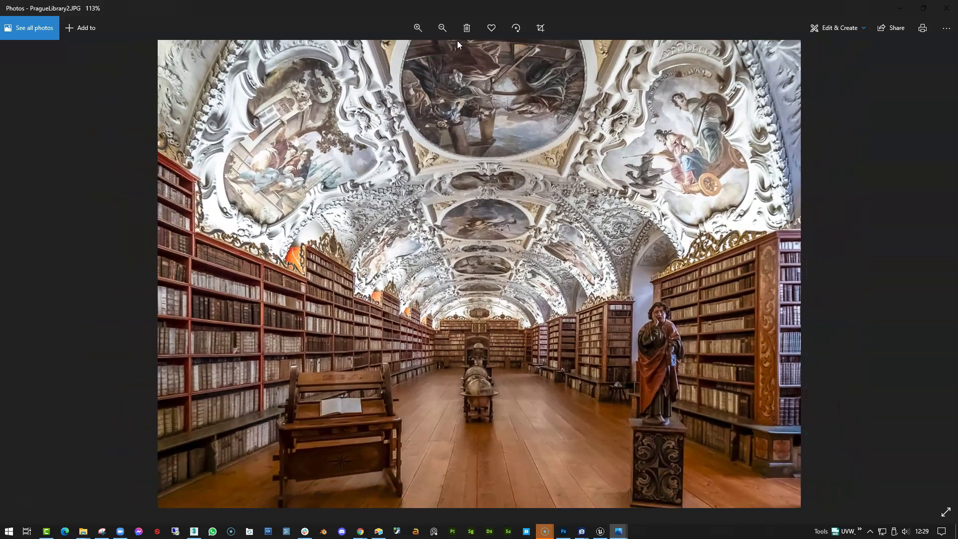
{"action": "left_click", "coordinate": [923, 9]}
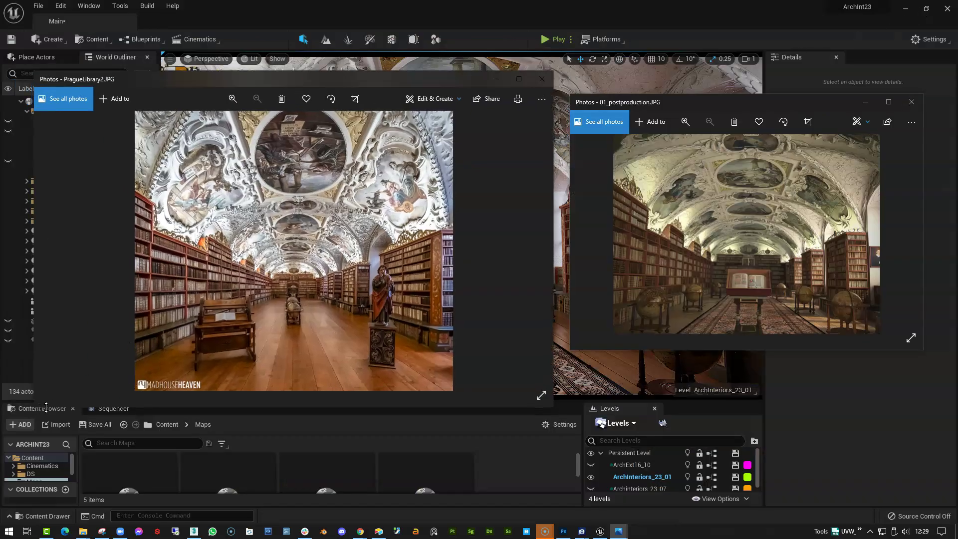
Enlarge both reference image windows and examine the lighting and reading stand in 01_postproduction.JPG up close
{"action": "left_click_drag", "start_coordinate": [40, 405], "coordinate": [50, 495]}
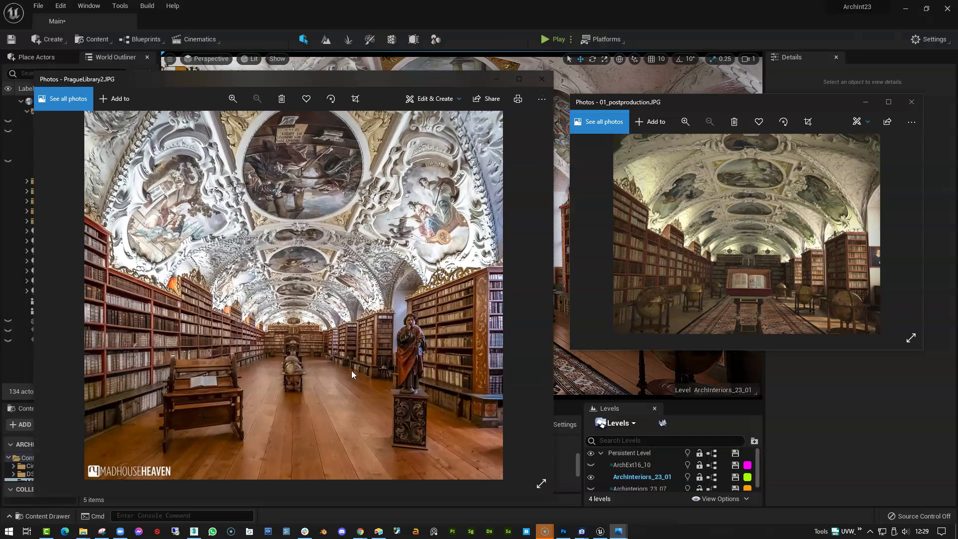
{"action": "left_click_drag", "start_coordinate": [418, 80], "coordinate": [392, 31]}
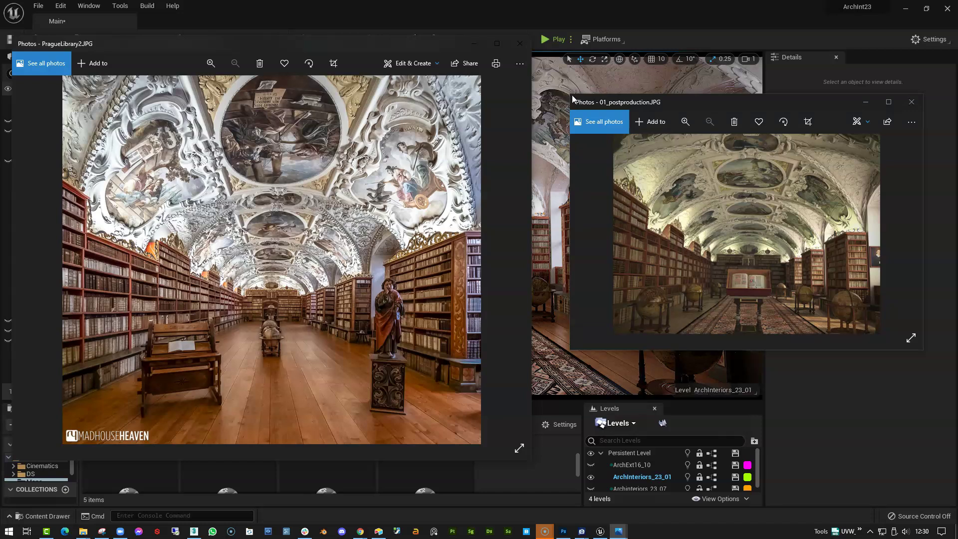
{"action": "left_click_drag", "start_coordinate": [700, 104], "coordinate": [657, 43]}
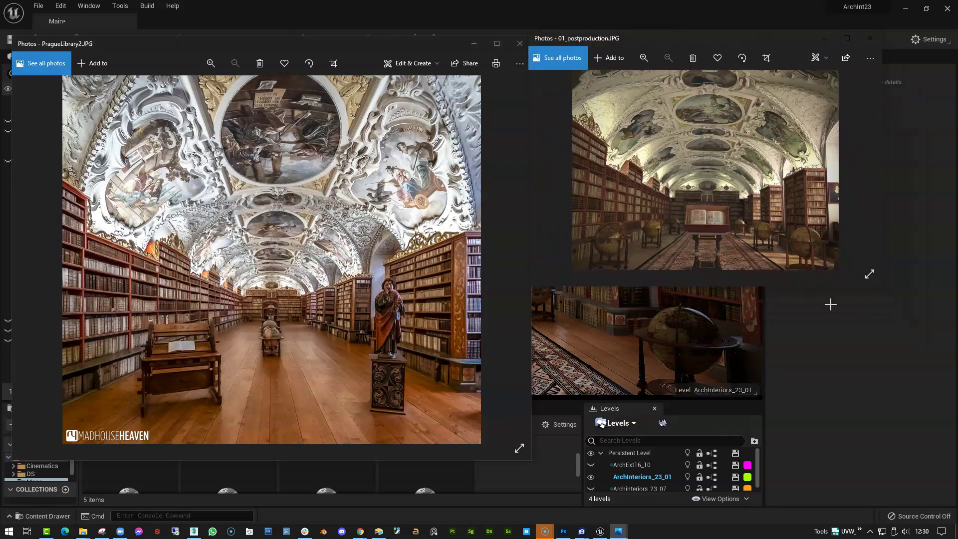
{"action": "left_click_drag", "start_coordinate": [877, 289], "coordinate": [877, 434]}
{"action": "left_click_drag", "start_coordinate": [528, 357], "coordinate": [278, 349]}
{"action": "left_click_drag", "start_coordinate": [357, 433], "coordinate": [364, 469]}
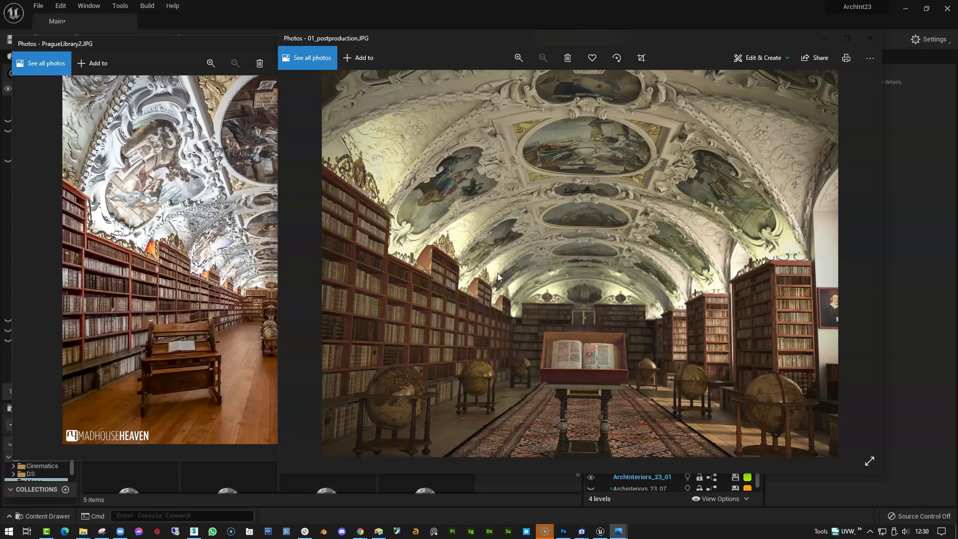
{"action": "left_click", "coordinate": [514, 59]}
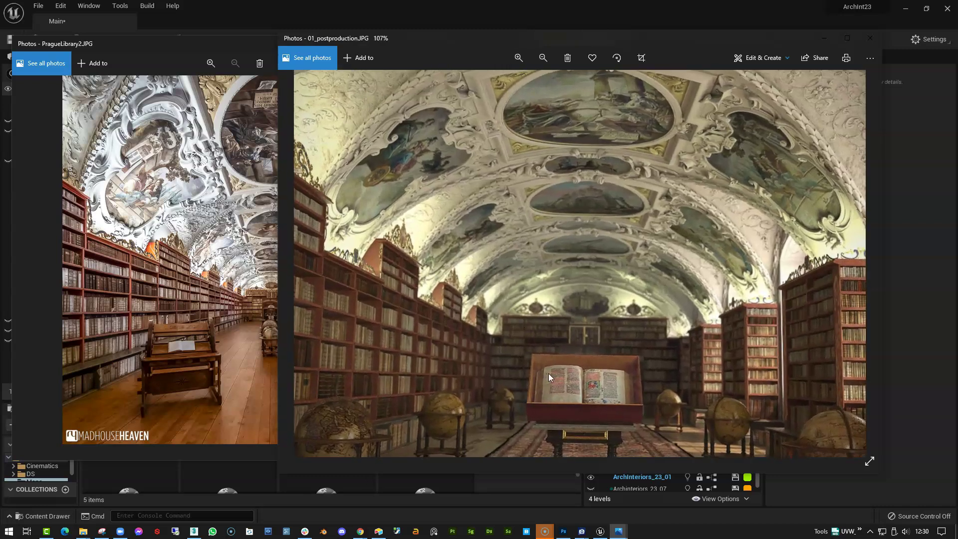
{"action": "left_click_drag", "start_coordinate": [549, 373], "coordinate": [535, 223]}
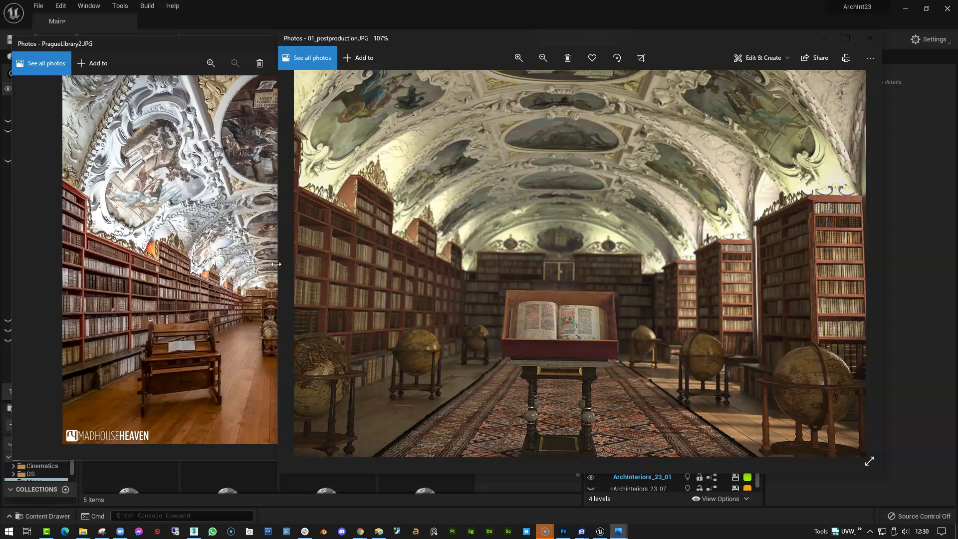
Shrink both reference images and place them on either side of the viewport to compare them with the scene
{"action": "left_click_drag", "start_coordinate": [276, 264], "coordinate": [433, 273]}
{"action": "left_click", "coordinate": [385, 270]}
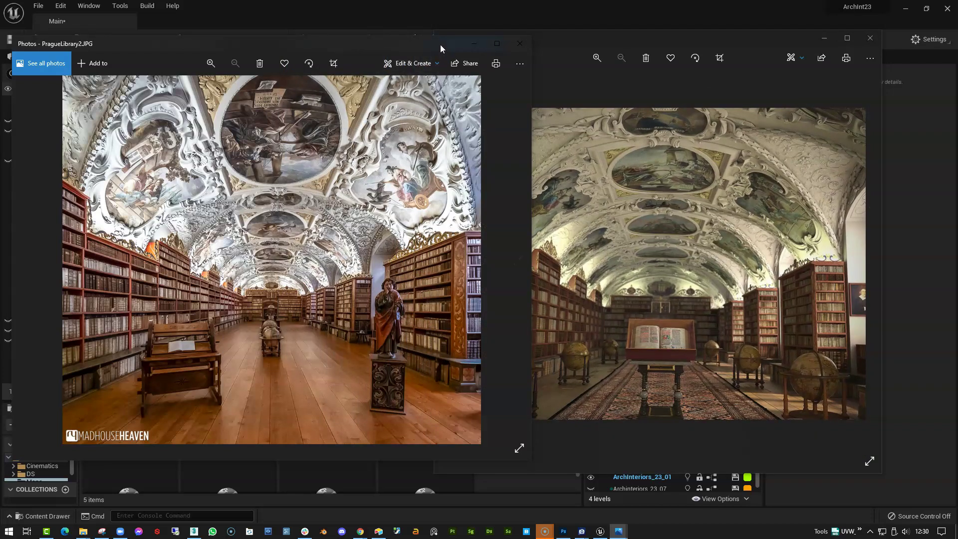
{"action": "left_click_drag", "start_coordinate": [441, 48], "coordinate": [346, 88]}
{"action": "left_click_drag", "start_coordinate": [434, 80], "coordinate": [325, 209]}
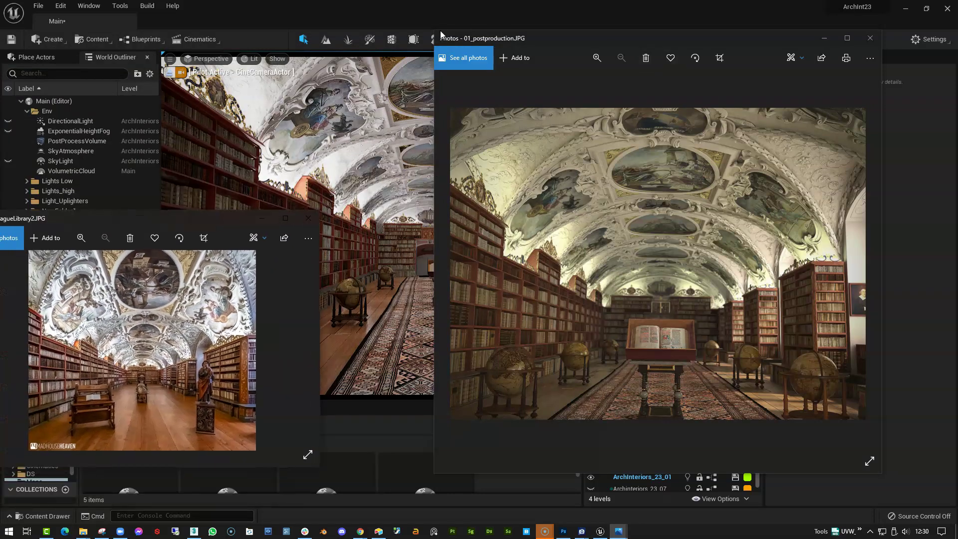
{"action": "left_click_drag", "start_coordinate": [435, 31], "coordinate": [692, 126]}
{"action": "left_click_drag", "start_coordinate": [758, 137], "coordinate": [802, 77]}
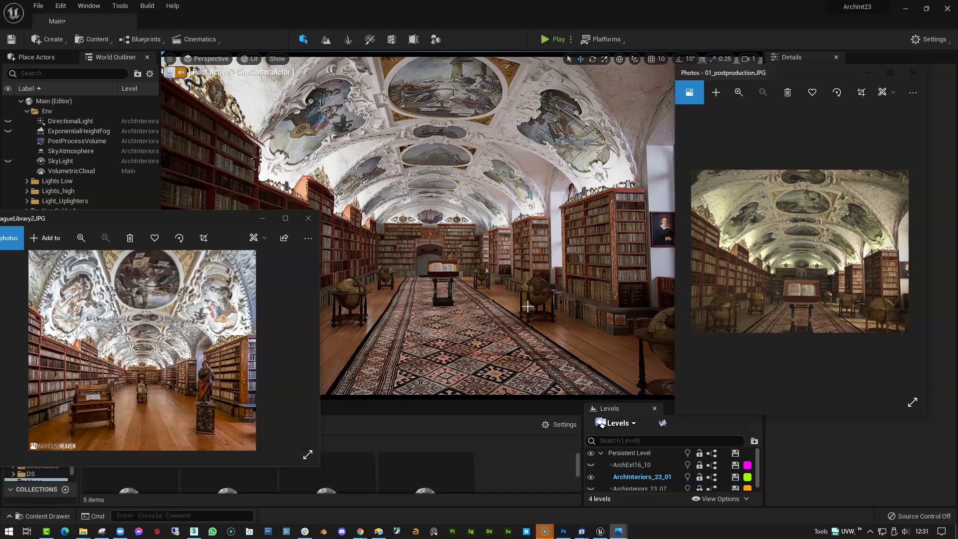
Examine the ceiling's stucco ornaments up close and the whole library hall in the full-screen viewport
{"action": "mouse_move", "coordinate": [523, 306]}
{"action": "right_mouse_down"}
{"action": "mouse_move", "coordinate": [504, 302]}
{"action": "mouse_move", "coordinate": [519, 319]}
{"action": "mouse_move", "coordinate": [528, 314]}
{"action": "mouse_move", "coordinate": [495, 298]}
{"action": "mouse_move", "coordinate": [514, 292]}
{"action": "mouse_move", "coordinate": [516, 277]}
{"action": "right_mouse_up"}
{"action": "key", "text": "w"}
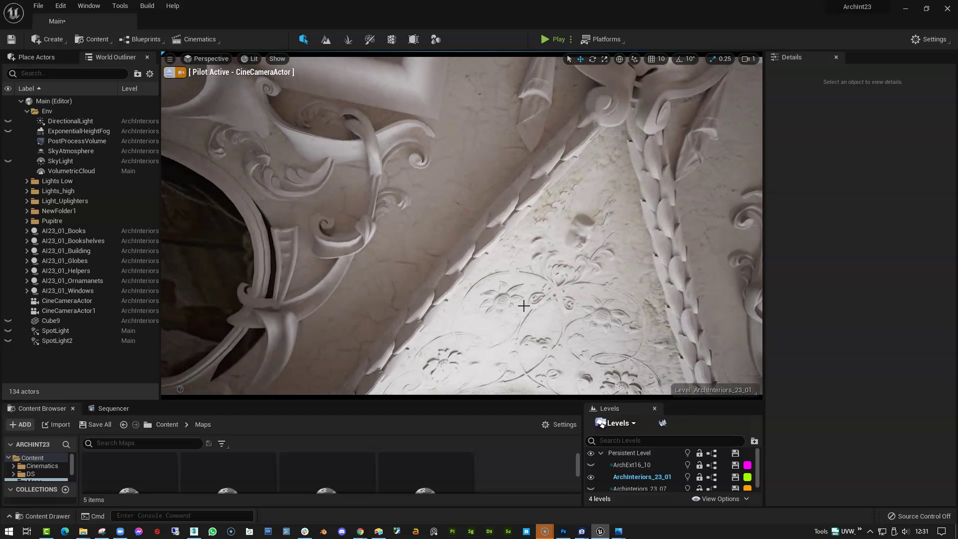
{"action": "key", "text": "F11"}
{"action": "key", "text": "s"}
{"action": "mouse_move", "coordinate": [479, 270]}
{"action": "right_mouse_down"}
{"action": "mouse_move", "coordinate": [487, 308]}
{"action": "mouse_move", "coordinate": [471, 320]}
{"action": "mouse_move", "coordinate": [499, 360]}
{"action": "mouse_move", "coordinate": [602, 342]}
{"action": "right_mouse_up"}
{"action": "key", "text": "w"}
{"action": "key", "text": "w"}
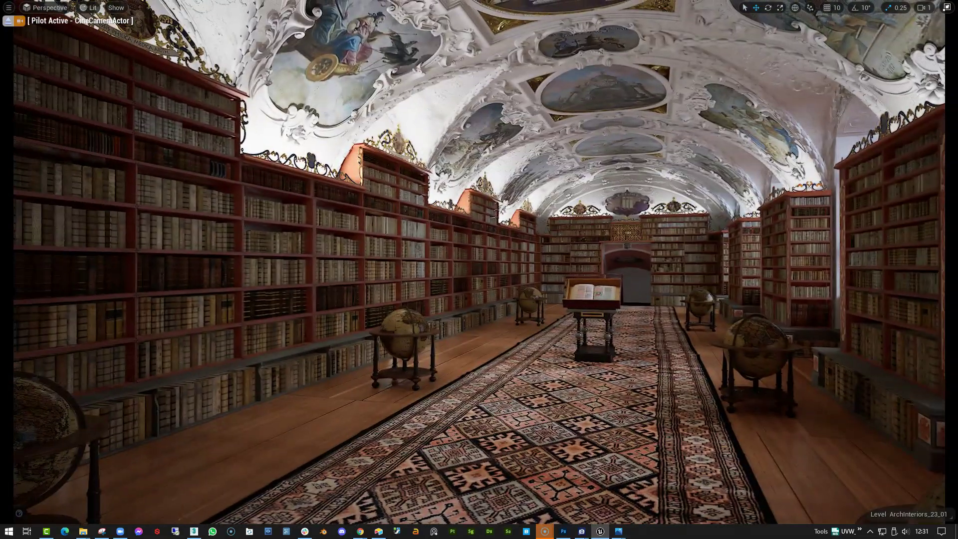
Examine the globe stands, wooden floor reflections, carpet and book stand from low and close viewpoints
{"action": "key", "text": "s"}
{"action": "key", "text": "a"}
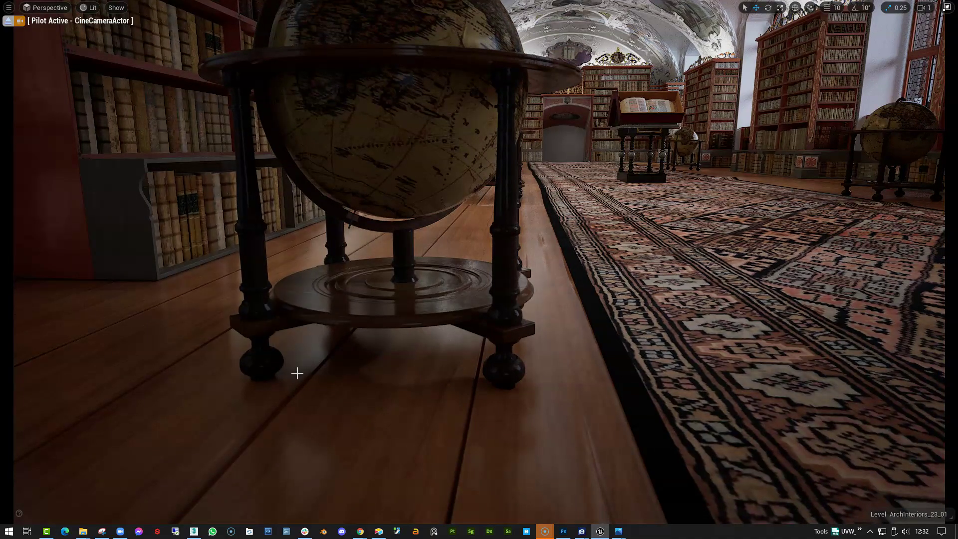
{"action": "right_click_drag", "start_coordinate": [419, 403], "coordinate": [500, 336]}
{"action": "key", "text": "d"}
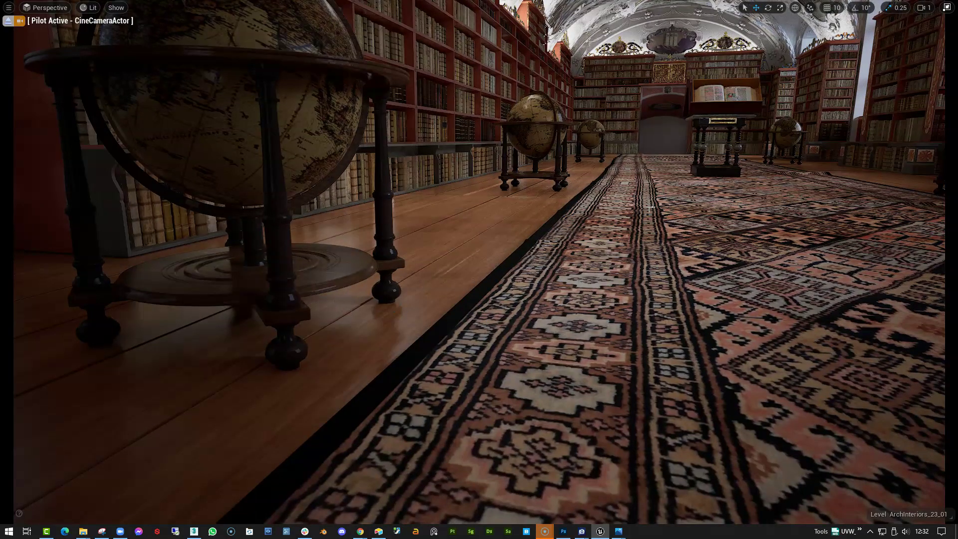
{"action": "right_click_drag", "start_coordinate": [416, 288], "coordinate": [435, 268]}
{"action": "right_click_drag", "start_coordinate": [337, 363], "coordinate": [304, 361]}
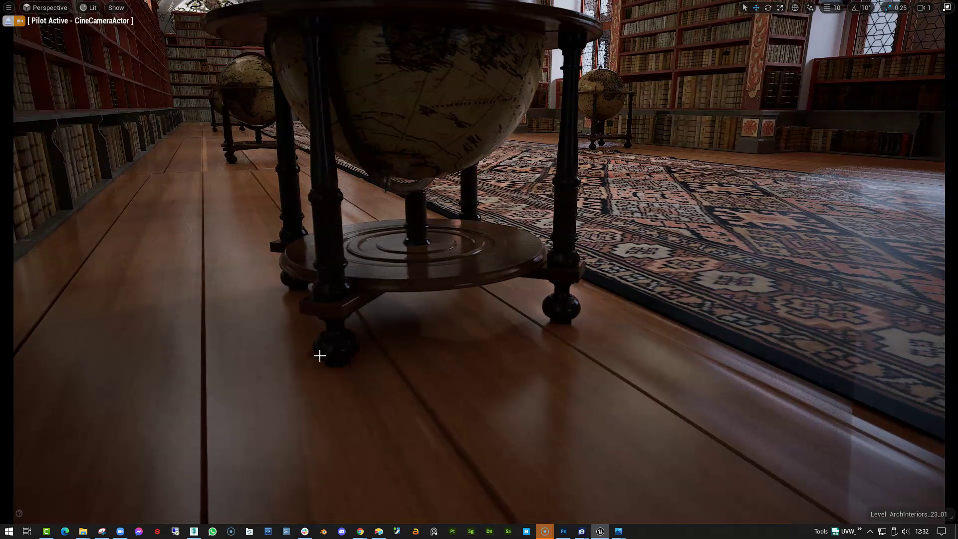
{"action": "right_click_drag", "start_coordinate": [541, 371], "coordinate": [541, 371]}
{"action": "key", "text": "w"}
{"action": "key", "text": "s"}
{"action": "key", "text": "d"}
{"action": "key", "text": "e"}
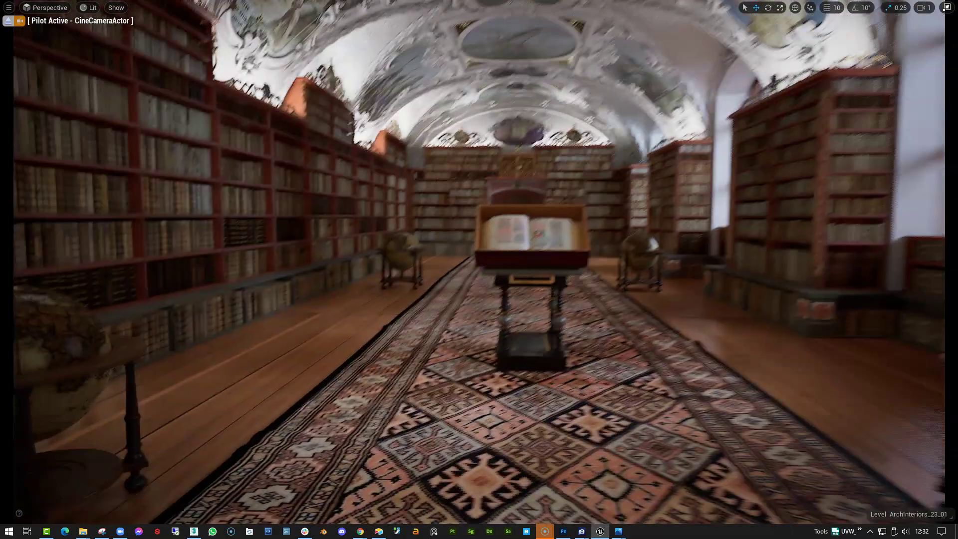
Select the AI23_01_41 books on the shelves and inspect their static mesh and its Nanite settings
{"action": "key", "text": "s"}
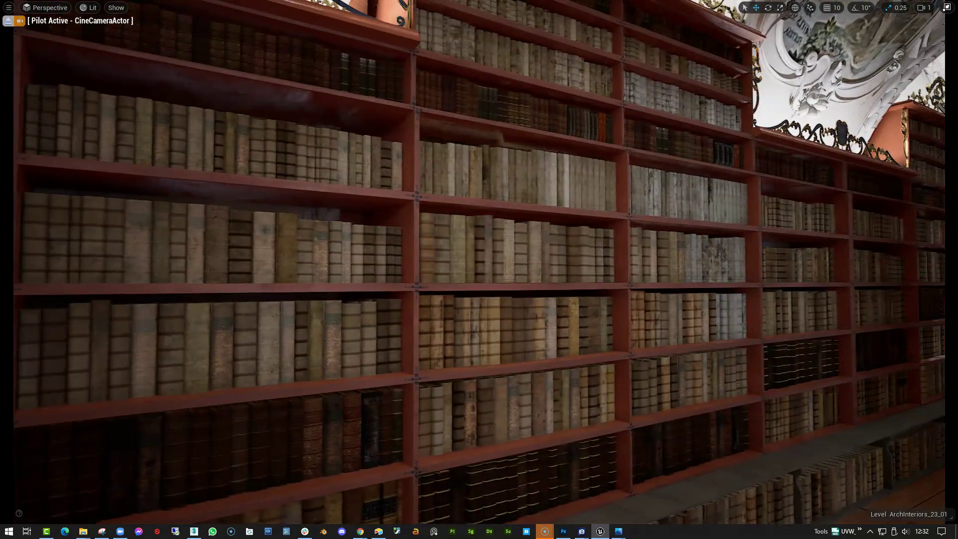
{"action": "left_click", "coordinate": [497, 330]}
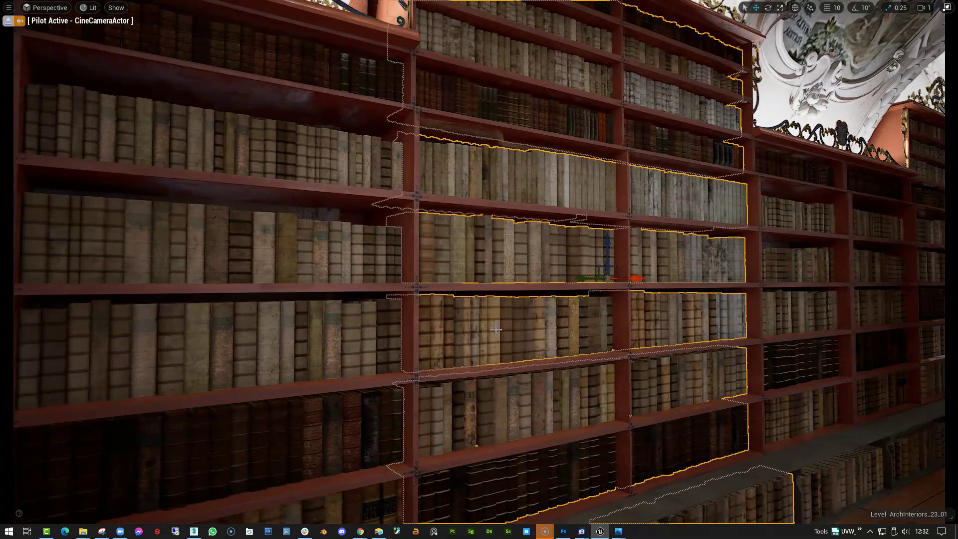
{"action": "key", "text": "F11"}
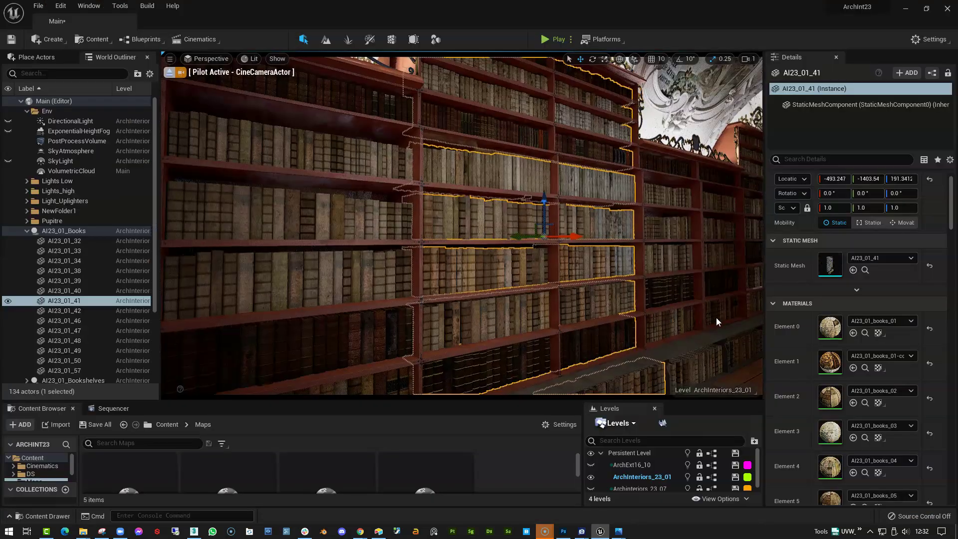
{"action": "double_click", "coordinate": [830, 265]}
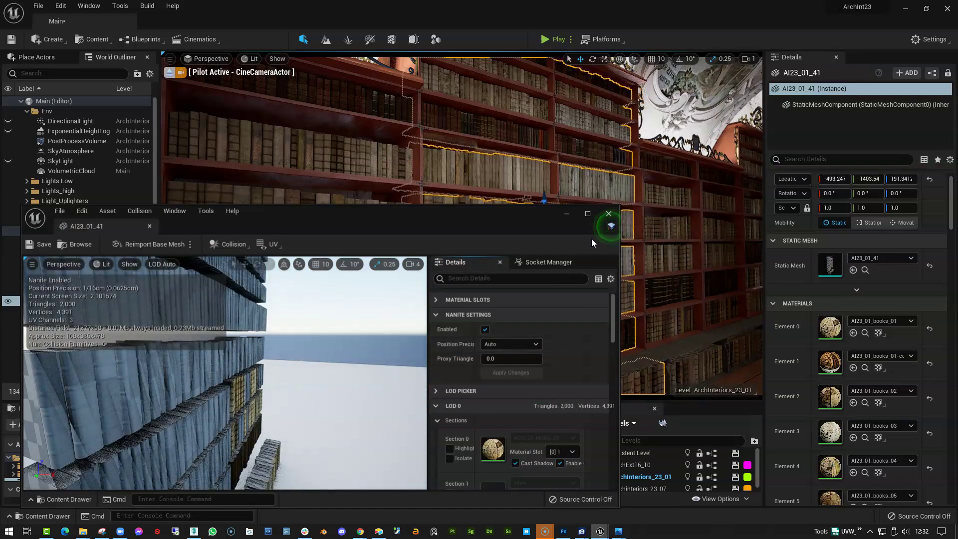
{"action": "left_click", "coordinate": [609, 214]}
Deselect the books and examine the overall library lighting from several viewpoints along the carpet
{"action": "right_click_drag", "start_coordinate": [568, 222], "coordinate": [717, 209]}
{"action": "key", "text": "s"}
{"action": "key", "text": "s"}
{"action": "key", "text": "Escape"}
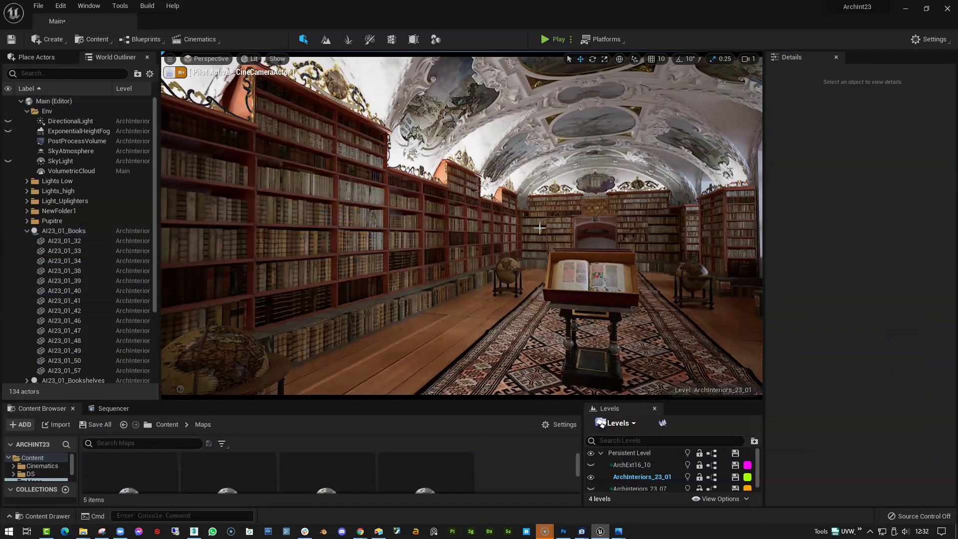
{"action": "mouse_move", "coordinate": [502, 271]}
{"action": "right_mouse_down"}
{"action": "mouse_move", "coordinate": [524, 277]}
{"action": "mouse_move", "coordinate": [537, 268]}
{"action": "mouse_move", "coordinate": [563, 202]}
{"action": "right_mouse_up"}
{"action": "key", "text": "a"}
{"action": "key", "text": "e"}
{"action": "mouse_move", "coordinate": [524, 235]}
{"action": "right_mouse_down"}
{"action": "mouse_move", "coordinate": [527, 184]}
{"action": "mouse_move", "coordinate": [547, 202]}
{"action": "mouse_move", "coordinate": [555, 197]}
{"action": "right_mouse_up"}
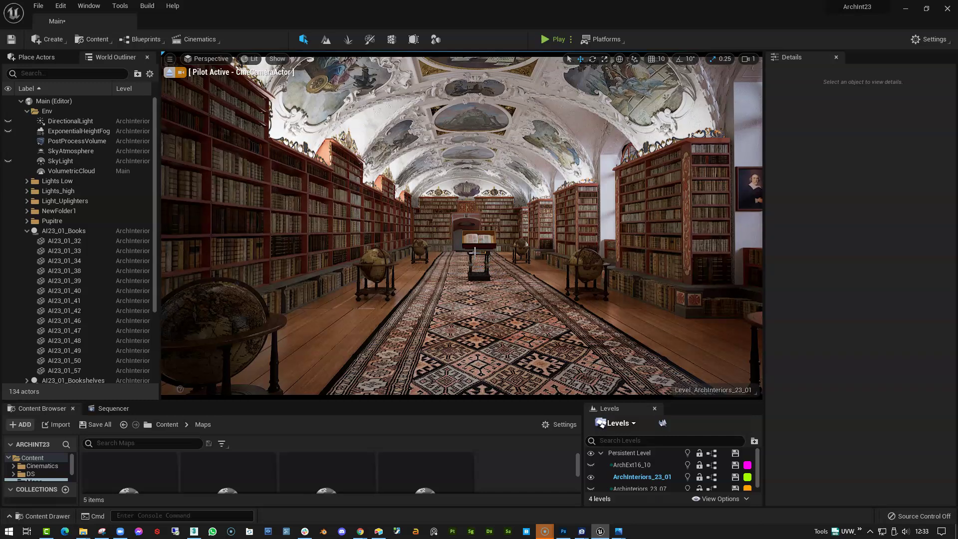
{"action": "right_click_drag", "start_coordinate": [474, 257], "coordinate": [489, 252]}
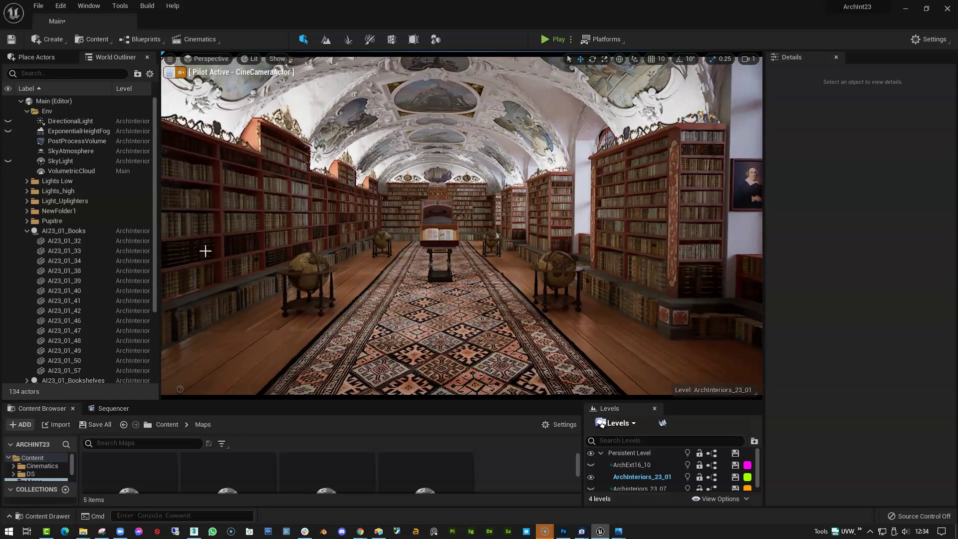
Collapse the AI23_01_Books group and hide the Light_Uplighters folder in the scene
{"action": "left_click", "coordinate": [27, 231]}
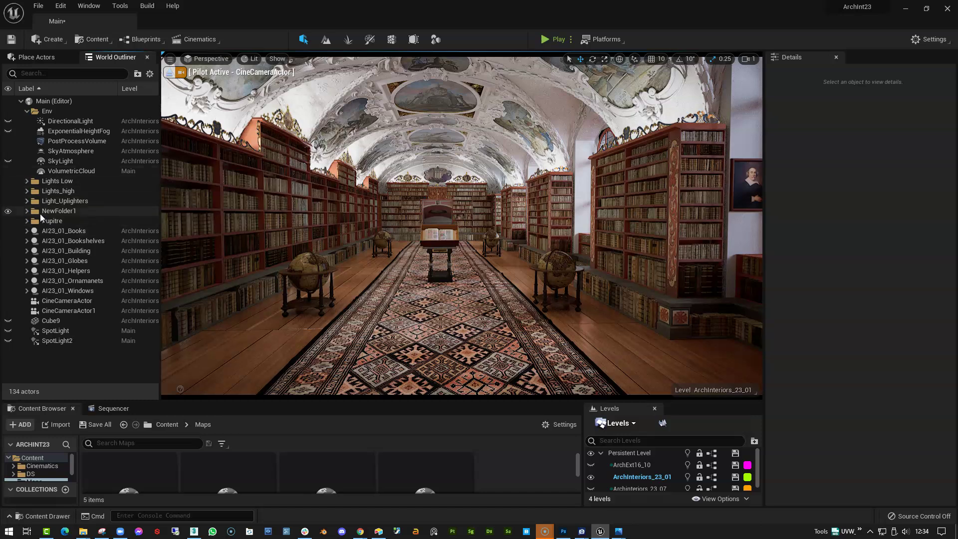
{"action": "right_click_drag", "start_coordinate": [278, 243], "coordinate": [269, 233]}
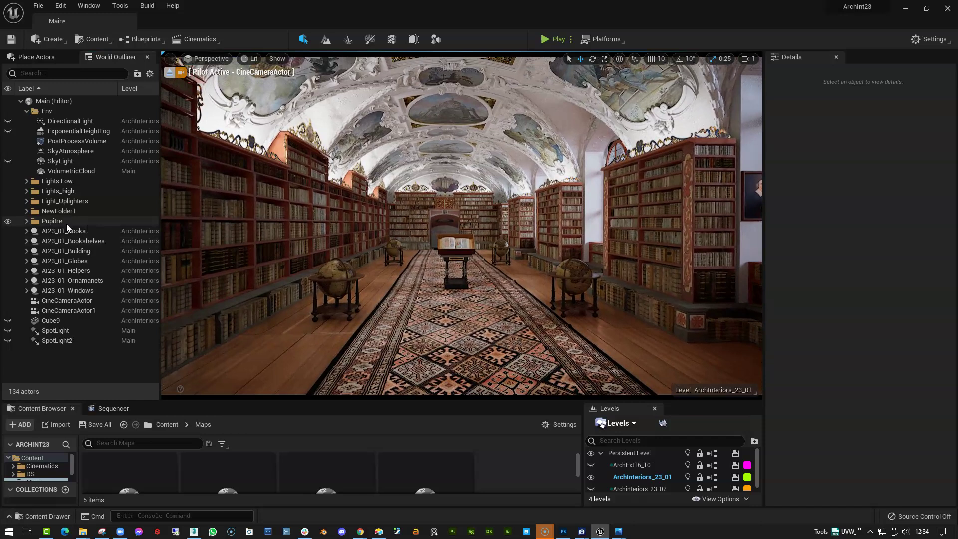
{"action": "left_click", "coordinate": [8, 202]}
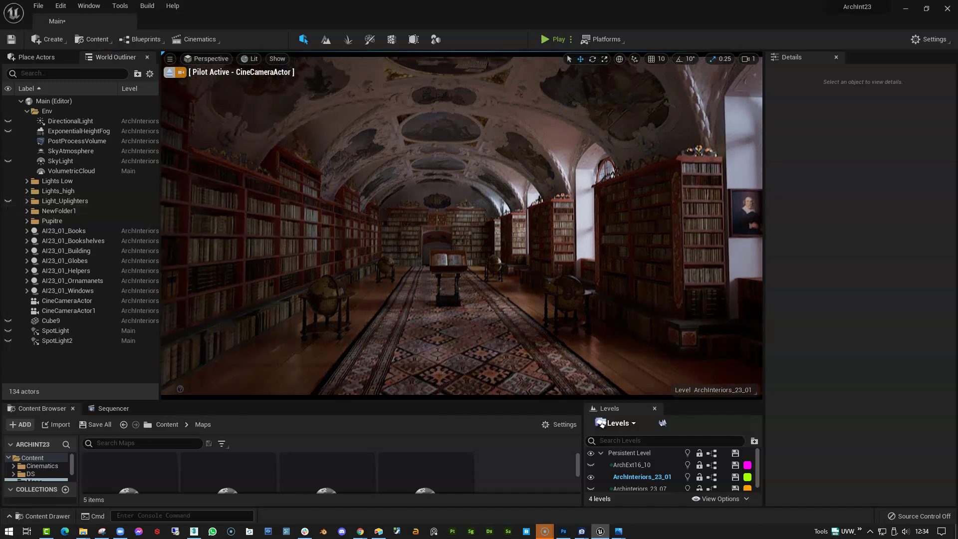
{"action": "mouse_move", "coordinate": [390, 283]}
{"action": "right_mouse_down"}
{"action": "mouse_move", "coordinate": [390, 293]}
{"action": "mouse_move", "coordinate": [390, 282]}
{"action": "right_mouse_up"}
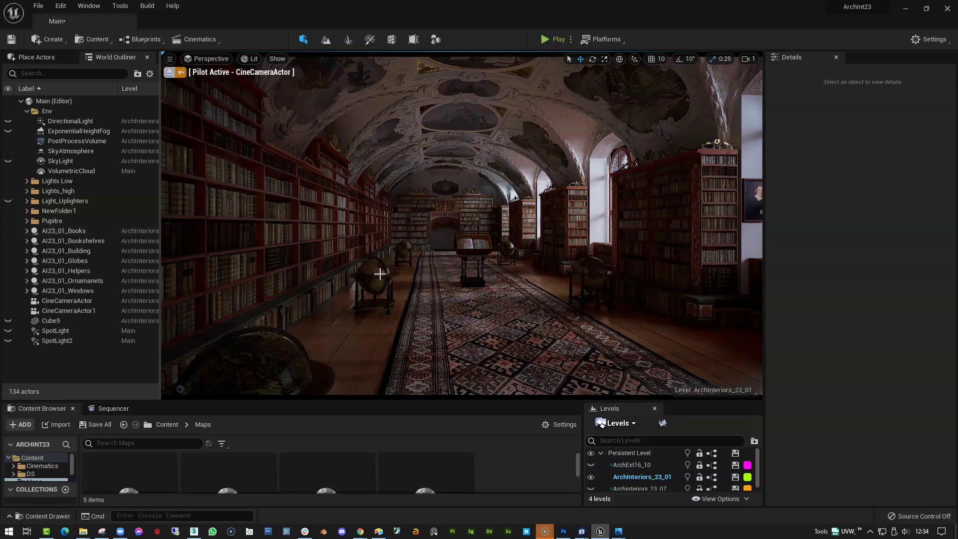
Hide the Lights_high folder, show the SkyLight in its place and select it to inspect its settings
{"action": "right_click_drag", "start_coordinate": [381, 274], "coordinate": [406, 265]}
{"action": "key", "text": "s"}
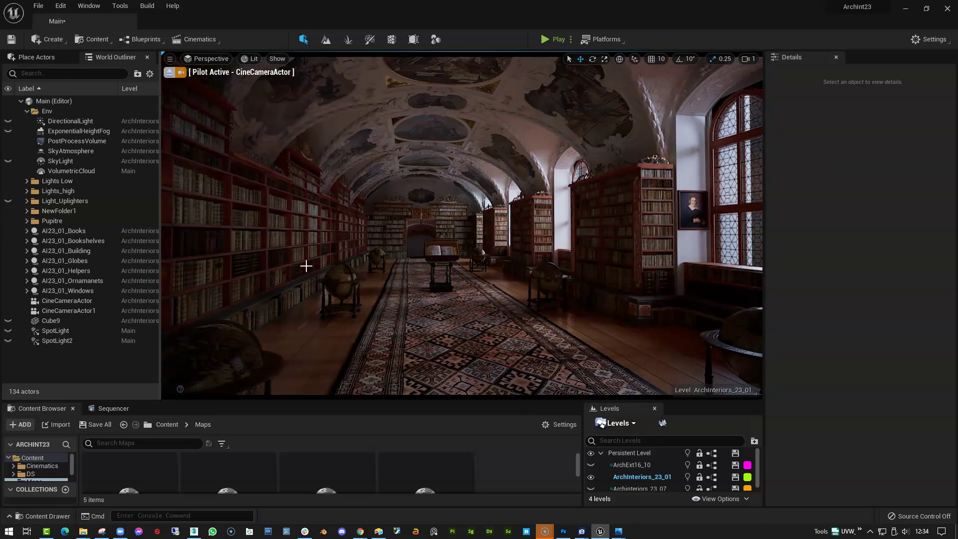
{"action": "left_click", "coordinate": [7, 191]}
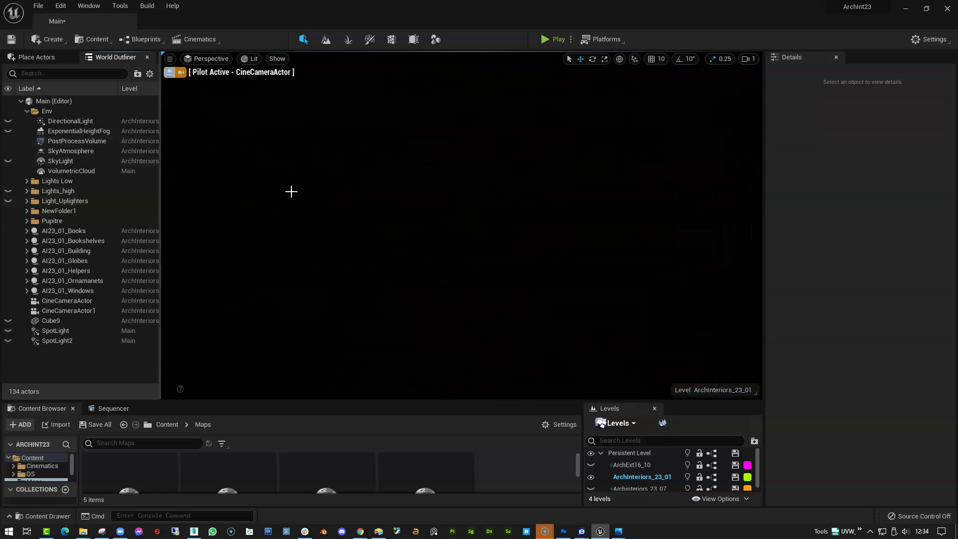
{"action": "left_click", "coordinate": [8, 161]}
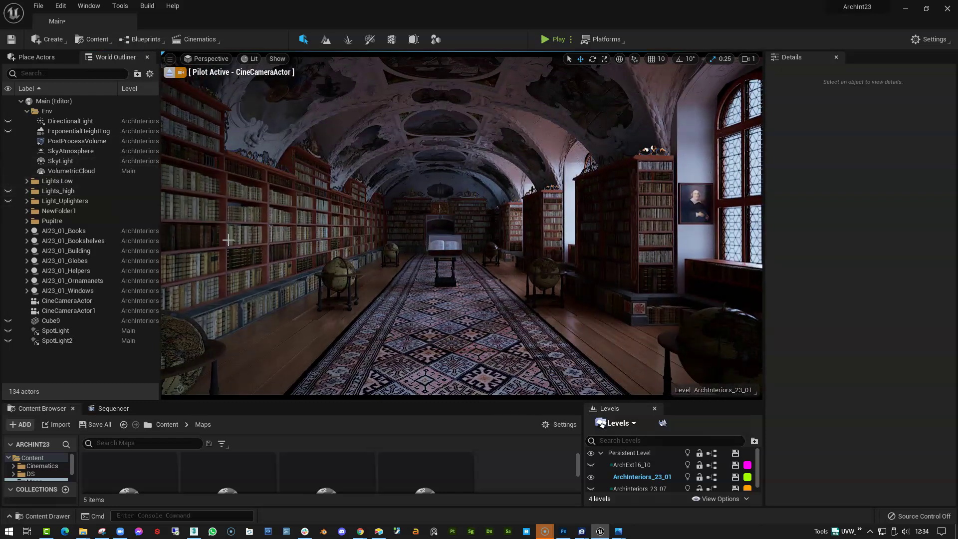
{"action": "left_click", "coordinate": [63, 161]}
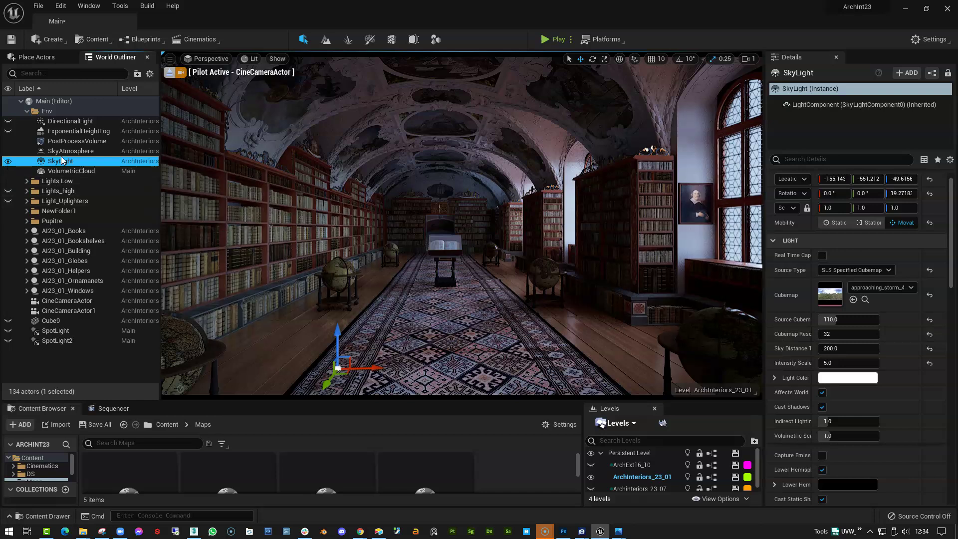
Show the DirectionalLight and select it to inspect its settings and the sunlight it casts through the windows
{"action": "left_click", "coordinate": [8, 121]}
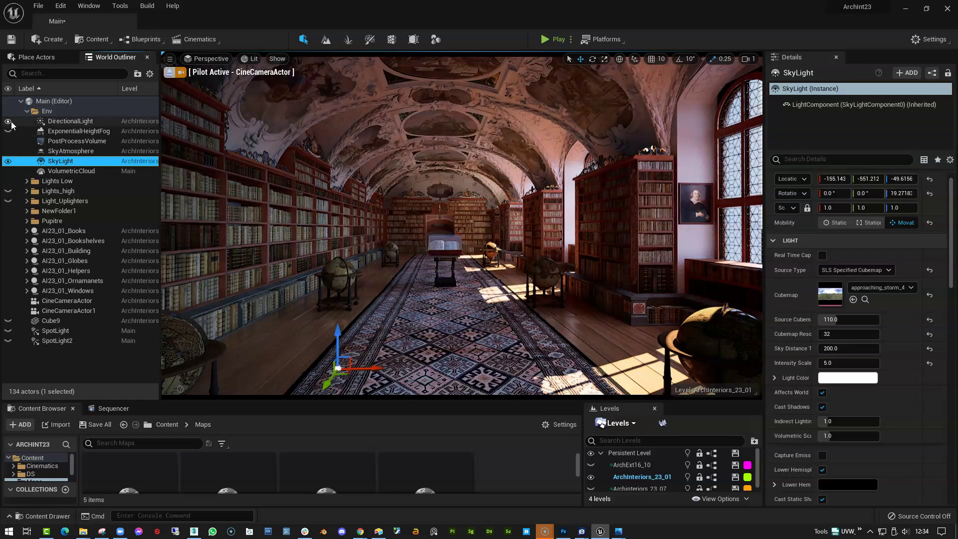
{"action": "right_click_drag", "start_coordinate": [422, 275], "coordinate": [380, 275]}
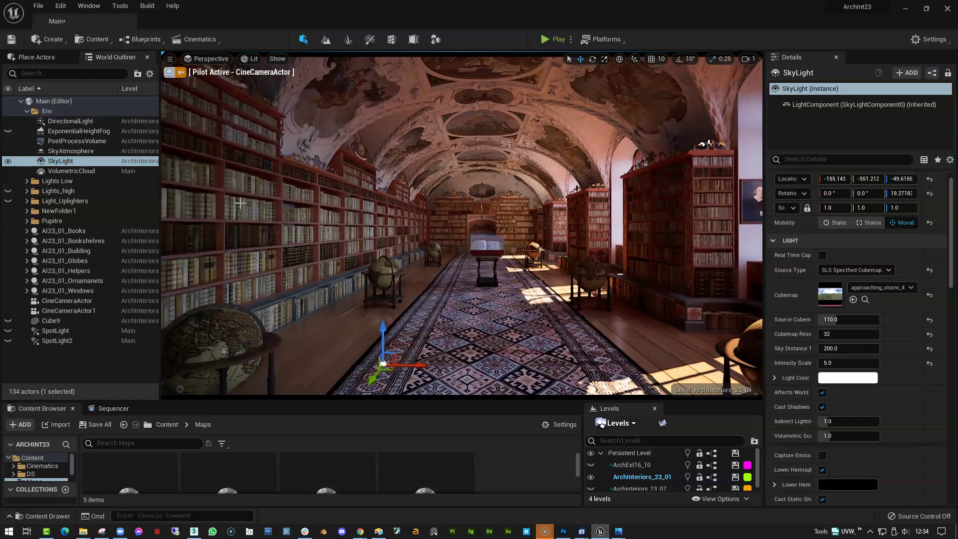
{"action": "left_click", "coordinate": [75, 122]}
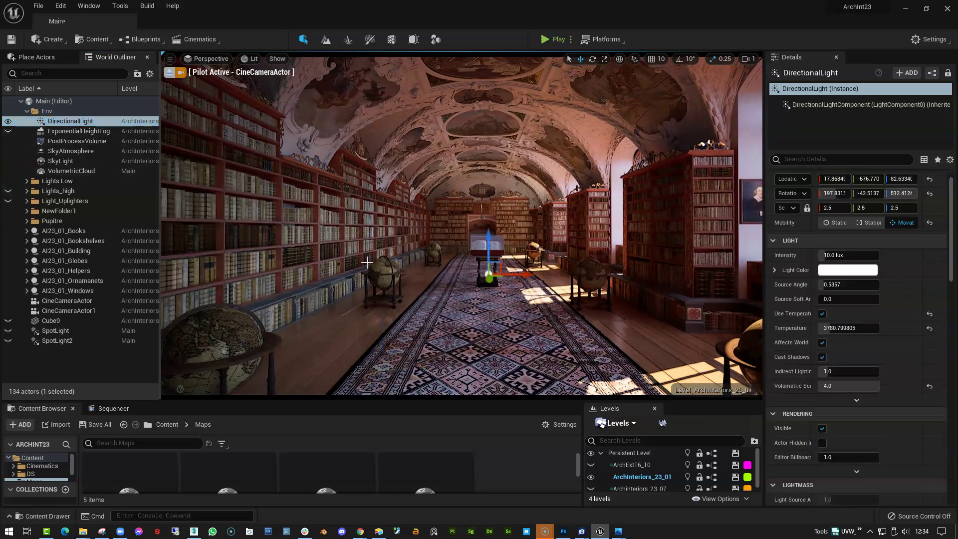
{"action": "right_click_drag", "start_coordinate": [462, 225], "coordinate": [495, 231]}
{"action": "left_click_drag", "start_coordinate": [370, 262], "coordinate": [388, 258]}
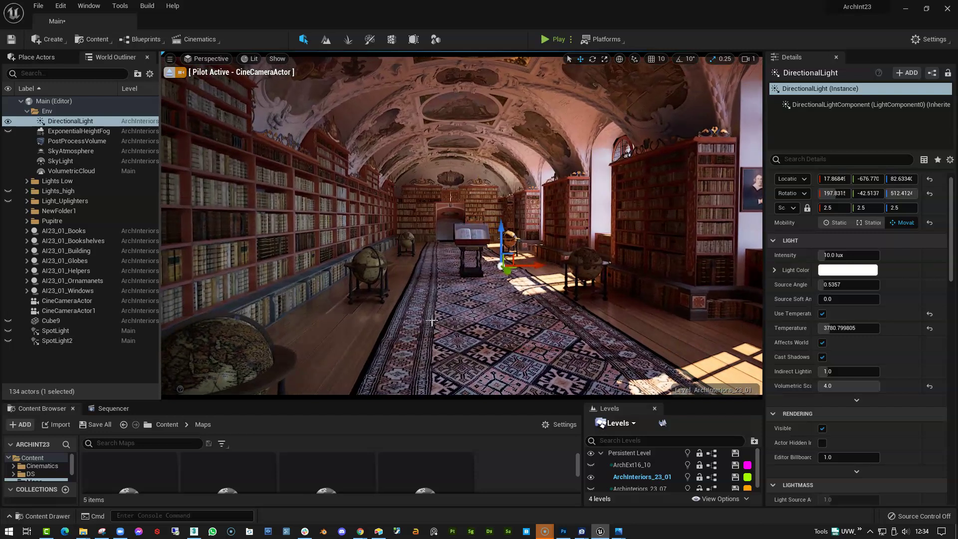
Rotate the DirectionalLight to about 203.3°, -49.3°, 508.4° to shift the sunlight in the library, and deselect it
{"action": "key", "text": "ctrl+l"}
{"action": "left_click_drag", "start_coordinate": [483, 258], "coordinate": [492, 256]}
{"action": "right_click_drag", "start_coordinate": [493, 257], "coordinate": [513, 267]}
{"action": "right_click_drag", "start_coordinate": [458, 244], "coordinate": [457, 243]}
{"action": "key", "text": "ctrl+l"}
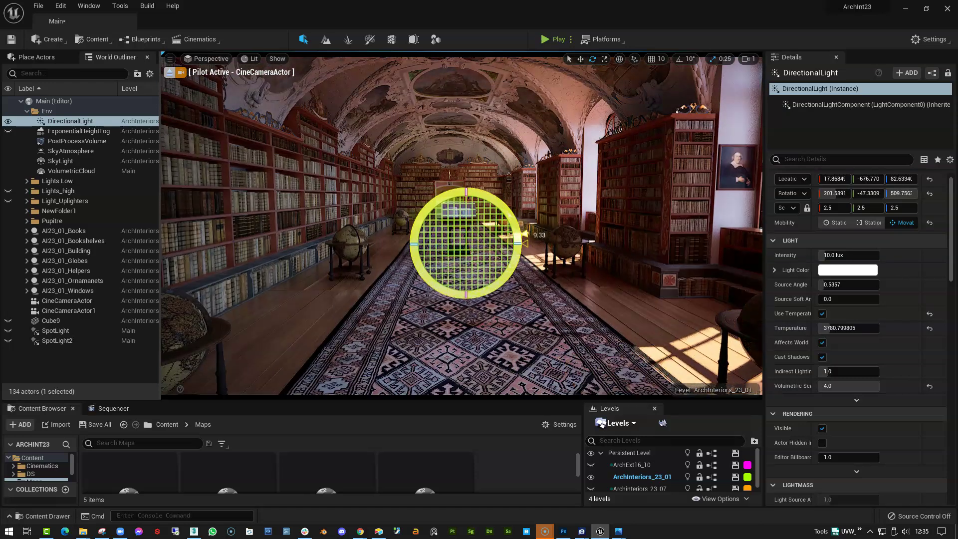
{"action": "right_click_drag", "start_coordinate": [644, 219], "coordinate": [649, 189]}
{"action": "right_click_drag", "start_coordinate": [586, 227], "coordinate": [587, 227]}
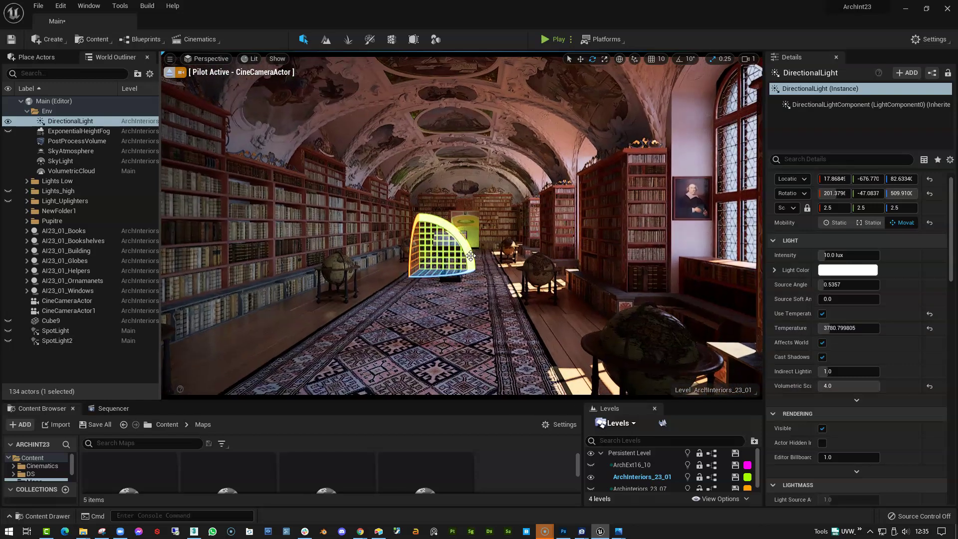
{"action": "key", "text": "ctrl+l"}
{"action": "right_click_drag", "start_coordinate": [674, 229], "coordinate": [673, 230]}
{"action": "right_click_drag", "start_coordinate": [634, 193], "coordinate": [634, 192]}
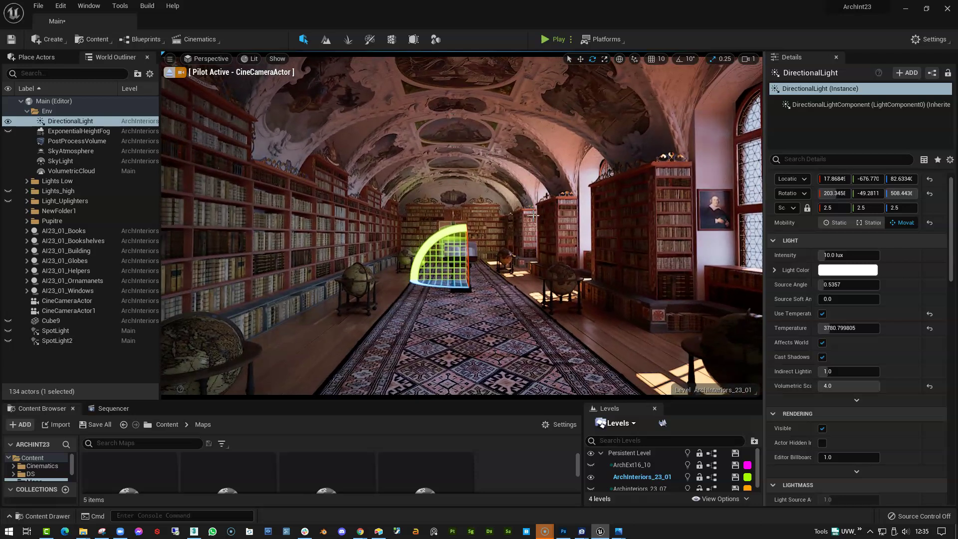
{"action": "right_click_drag", "start_coordinate": [508, 196], "coordinate": [526, 203]}
{"action": "key", "text": "Escape"}
{"action": "right_click_drag", "start_coordinate": [465, 313], "coordinate": [477, 319]}
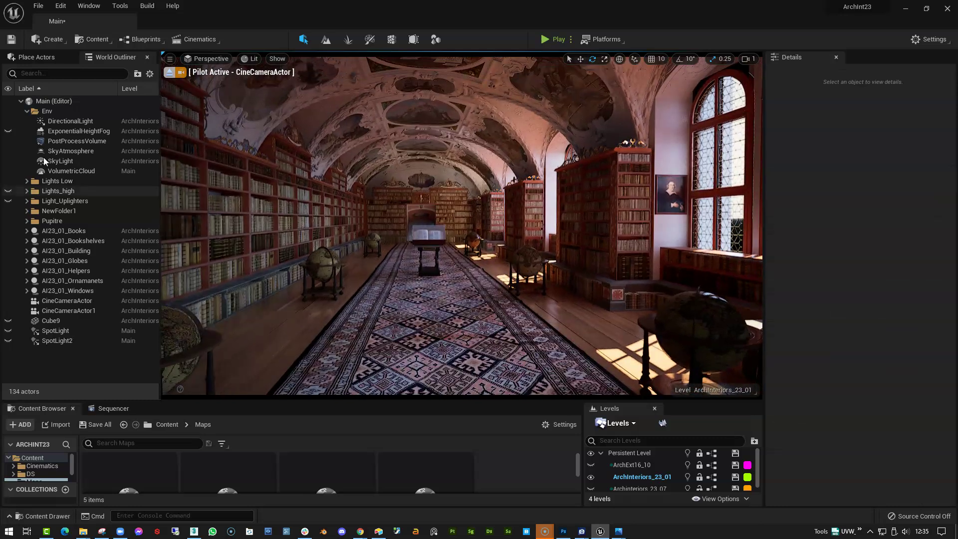
Hide the DirectionalLight and SkyLight, and show the Lights_high folder again
{"action": "left_click_drag", "start_coordinate": [8, 121], "coordinate": [8, 132]}
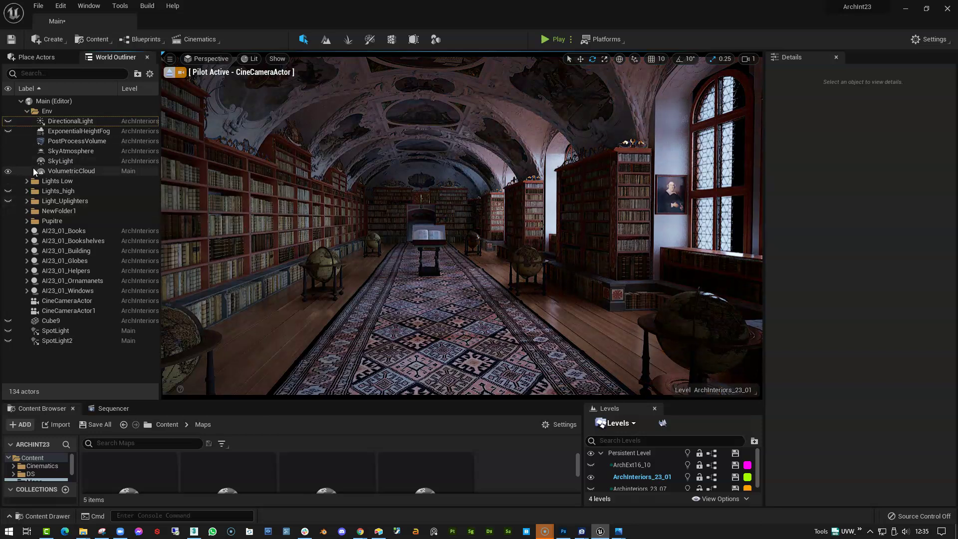
{"action": "left_click", "coordinate": [8, 161]}
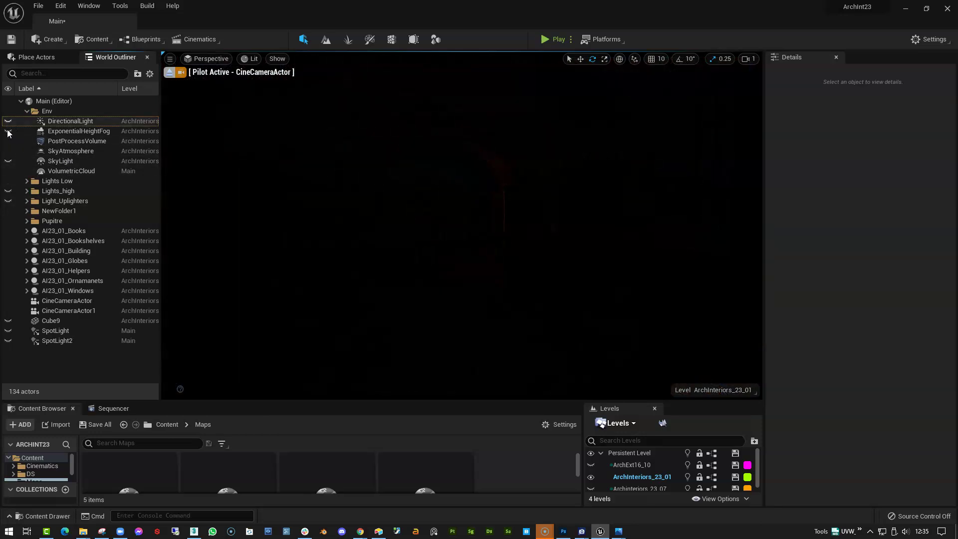
{"action": "left_click", "coordinate": [8, 191]}
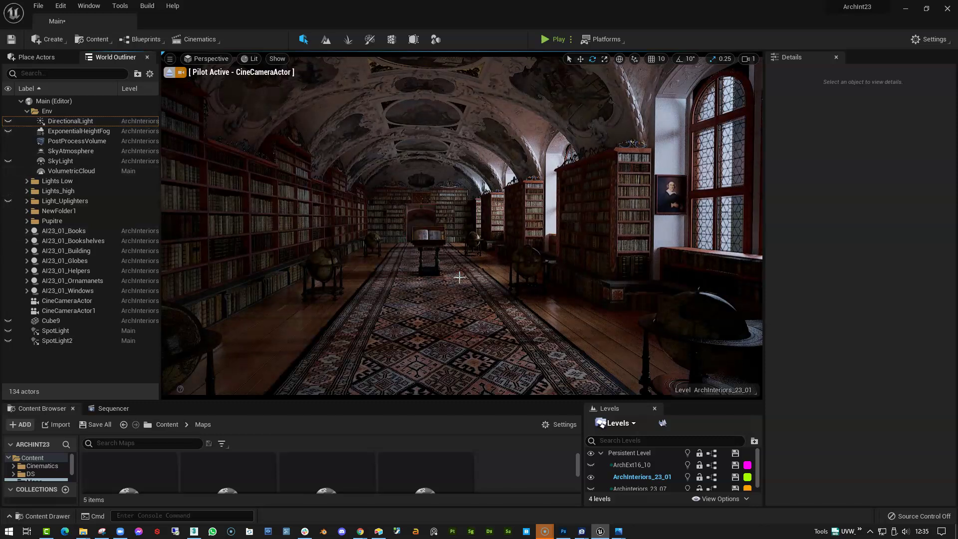
{"action": "middle_click_drag", "start_coordinate": [397, 342], "coordinate": [394, 340]}
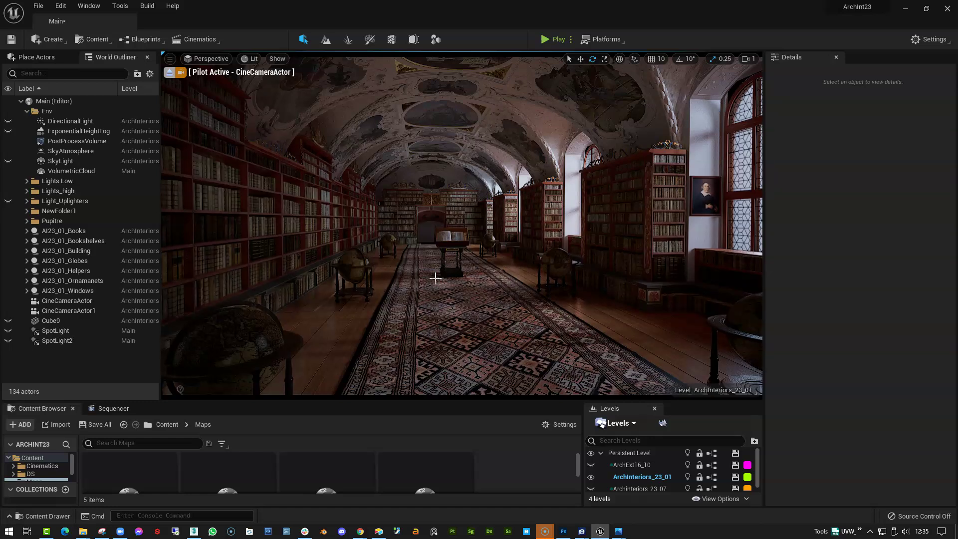
{"action": "left_click_drag", "start_coordinate": [435, 278], "coordinate": [434, 275]}
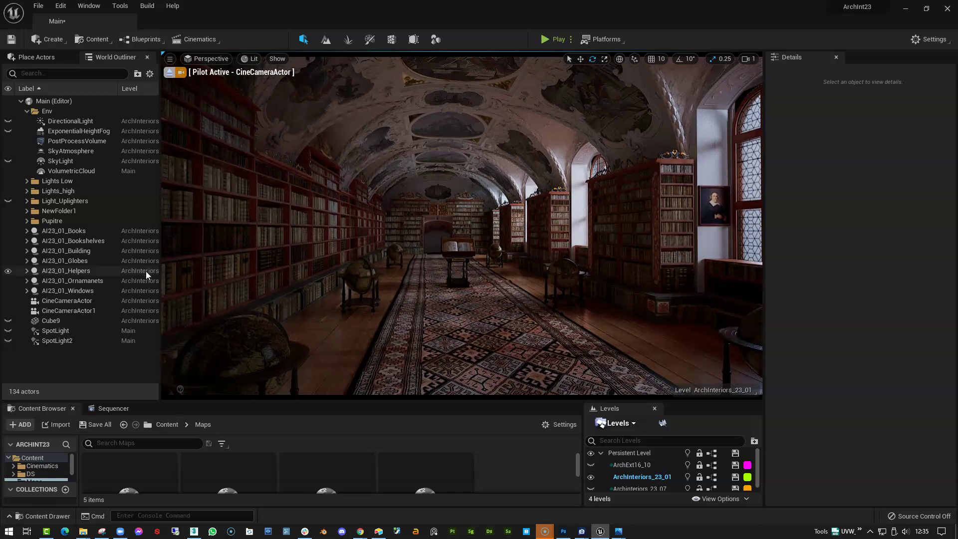
Show the ExponentialHeightFog and examine the haze along the library
{"action": "left_click", "coordinate": [7, 131]}
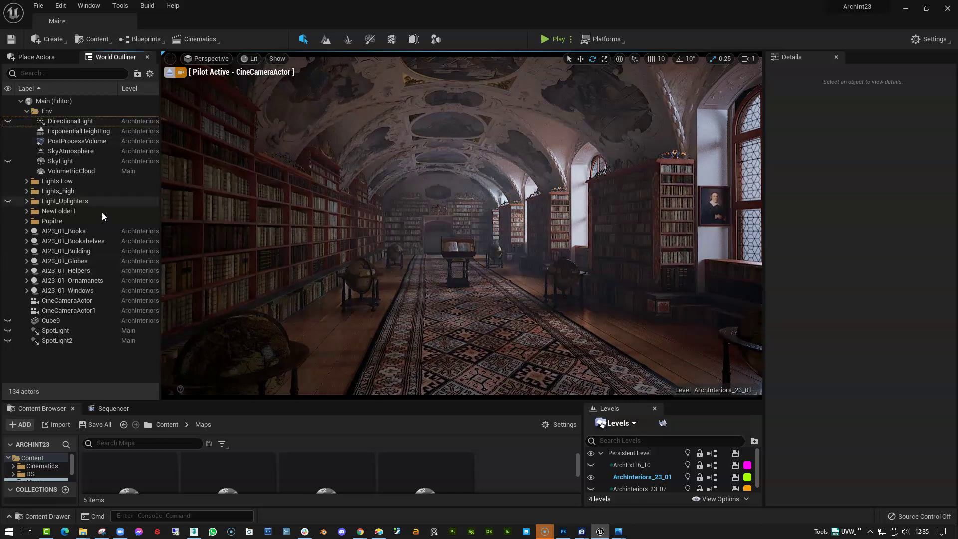
{"action": "right_click_drag", "start_coordinate": [360, 321], "coordinate": [372, 323]}
{"action": "left_click_drag", "start_coordinate": [418, 333], "coordinate": [418, 333]}
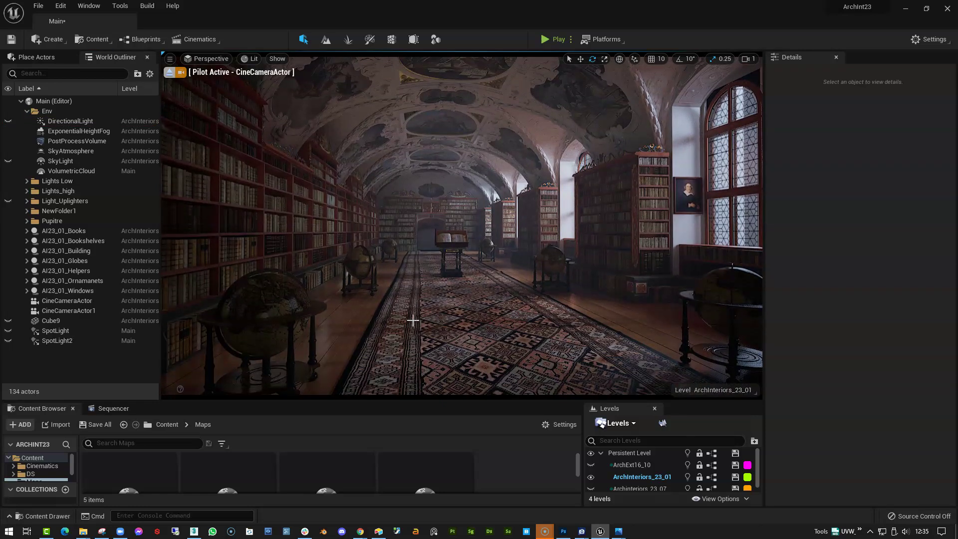
Brighten the CineCameraActor view by setting its current aperture to about 2.59, and deselect the camera
{"action": "left_click", "coordinate": [74, 301]}
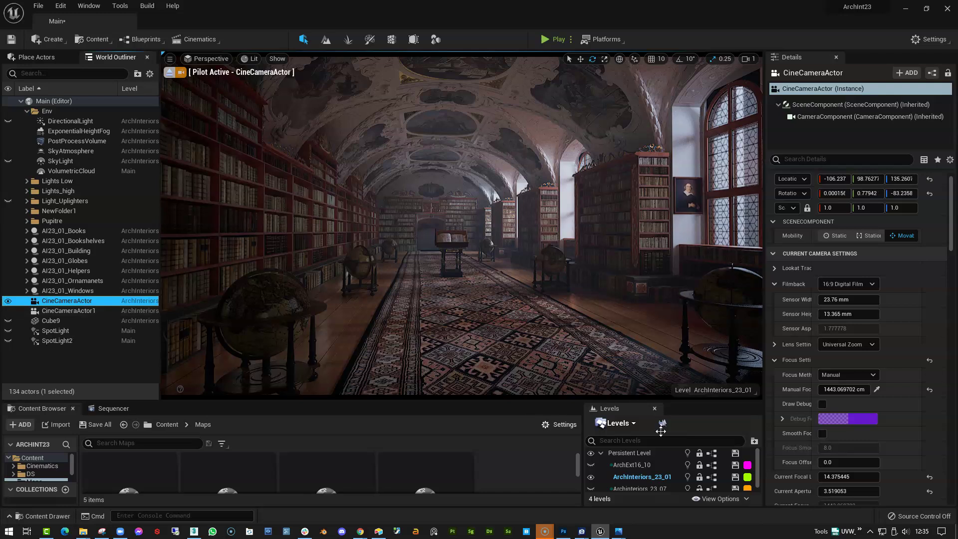
{"action": "left_click_drag", "start_coordinate": [851, 492], "coordinate": [832, 492]}
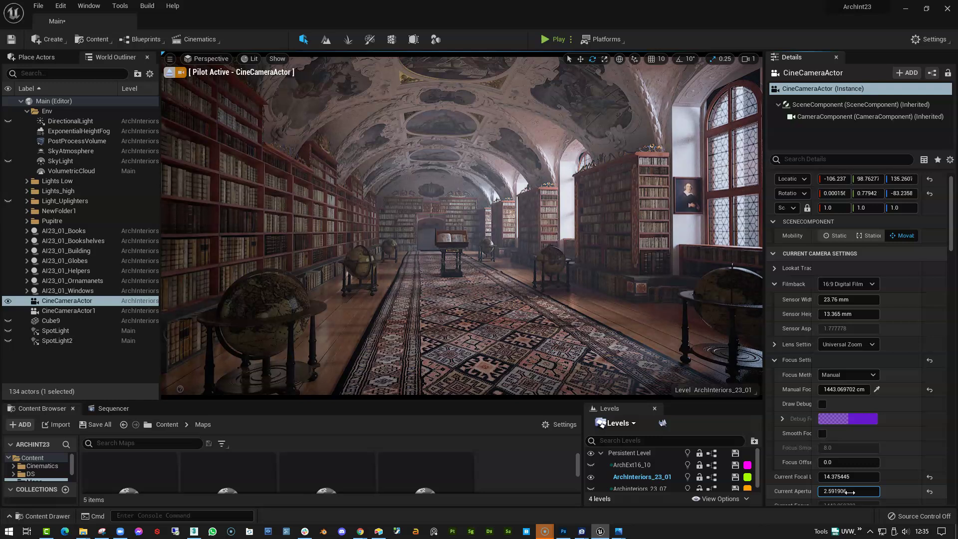
{"action": "right_click_drag", "start_coordinate": [591, 283], "coordinate": [586, 283]}
{"action": "key", "text": "Escape"}
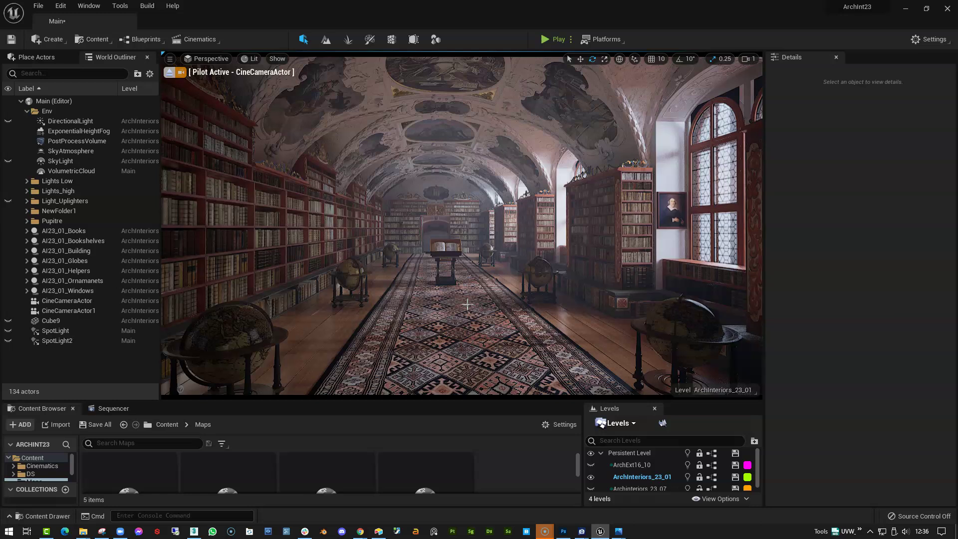
Show the Light_Uplighters folder and hide the ExponentialHeightFog
{"action": "left_click_drag", "start_coordinate": [466, 306], "coordinate": [469, 282]}
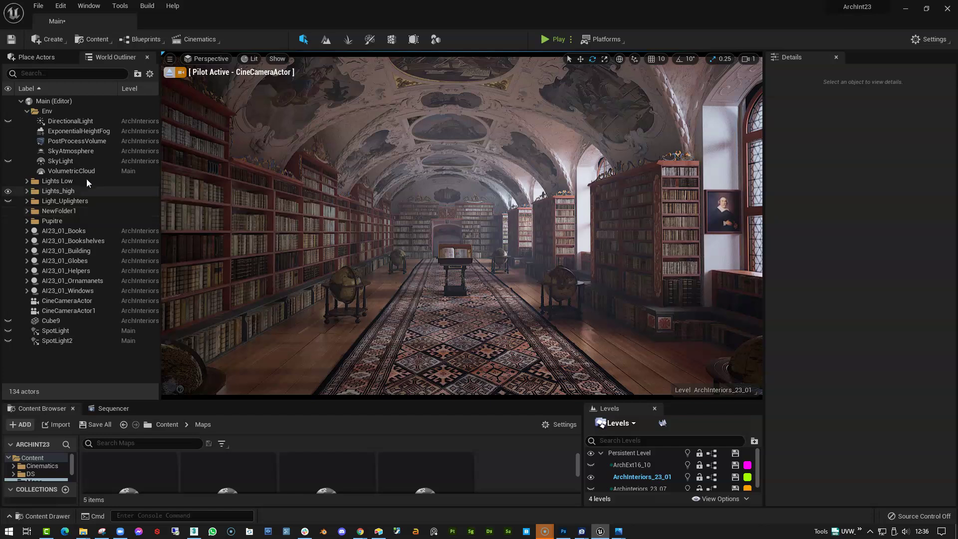
{"action": "mouse_move", "coordinate": [462, 225]}
{"action": "right_mouse_down"}
{"action": "mouse_move", "coordinate": [479, 226]}
{"action": "mouse_move", "coordinate": [453, 222]}
{"action": "right_mouse_up"}
{"action": "right_click_drag", "start_coordinate": [350, 225], "coordinate": [349, 225]}
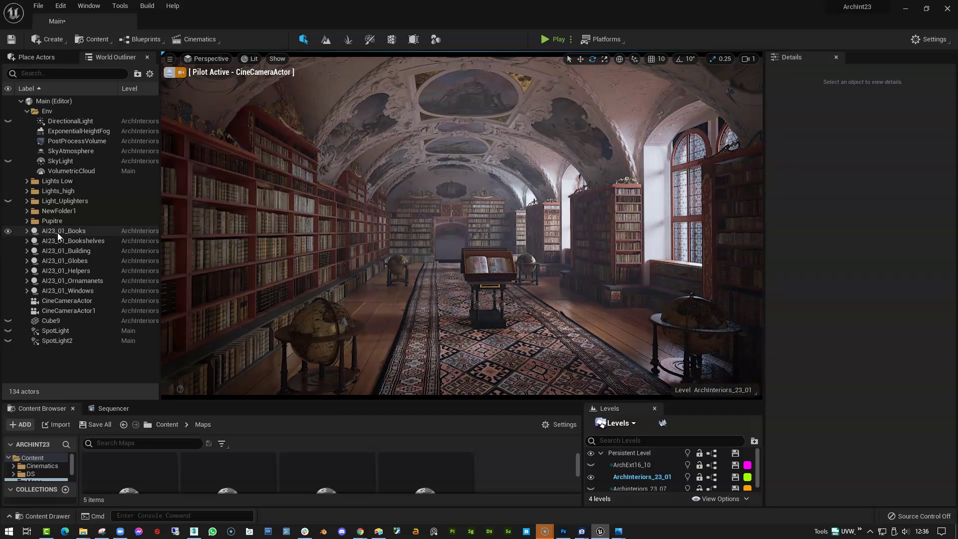
{"action": "left_click", "coordinate": [8, 201]}
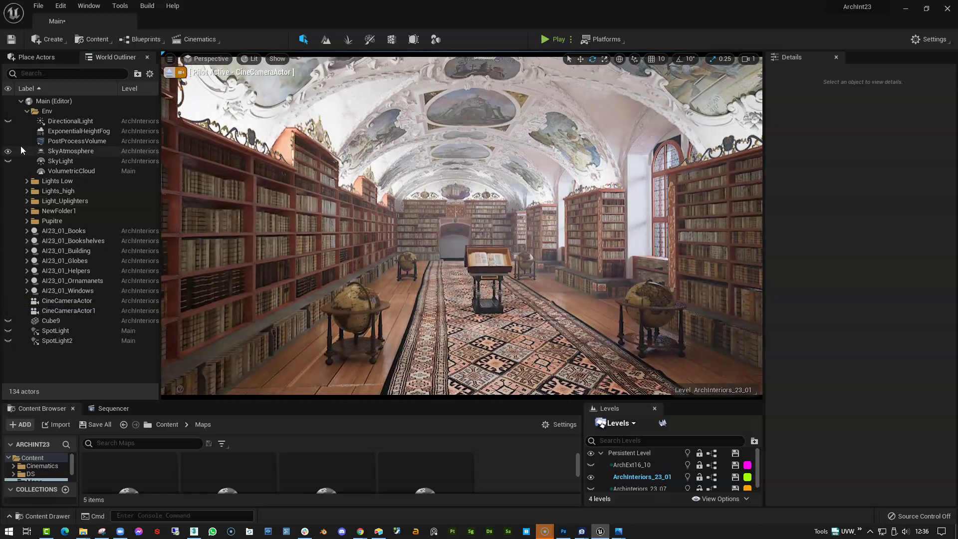
{"action": "left_click", "coordinate": [8, 131]}
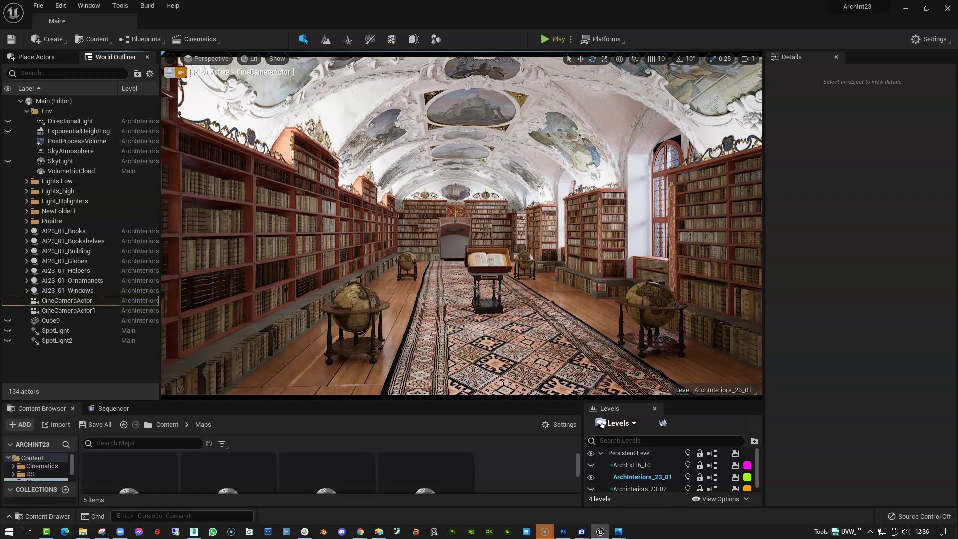
{"action": "key", "text": "s"}
{"action": "mouse_move", "coordinate": [462, 224]}
{"action": "right_mouse_down"}
{"action": "mouse_move", "coordinate": [447, 226]}
{"action": "mouse_move", "coordinate": [467, 230]}
{"action": "right_mouse_up"}
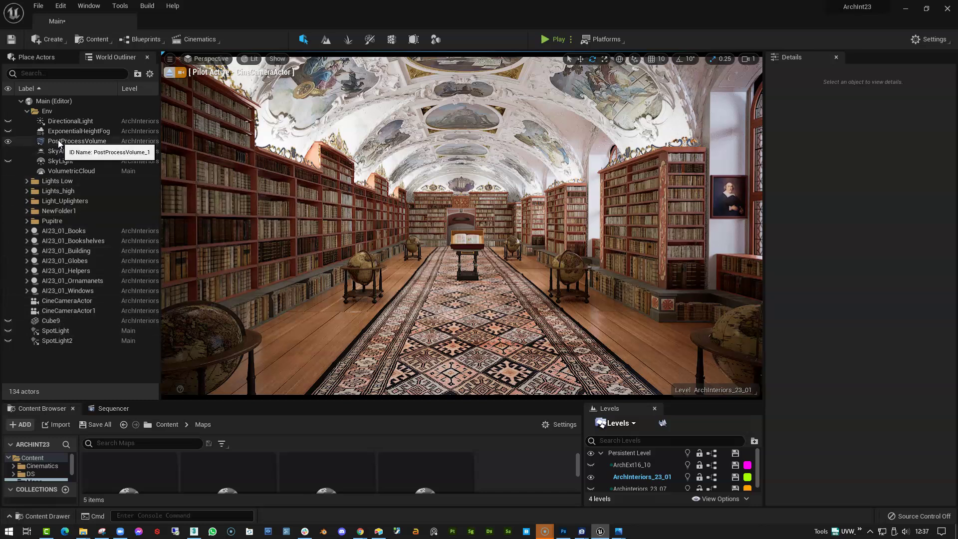
Darken the CineCameraActor exposure by setting its current aperture to about 3.59
{"action": "left_click", "coordinate": [70, 301]}
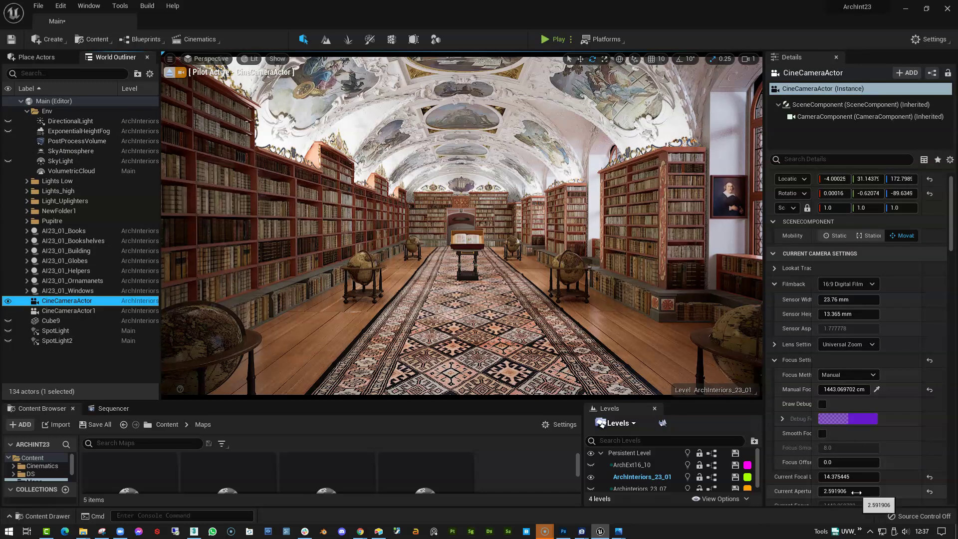
{"action": "left_click_drag", "start_coordinate": [858, 492], "coordinate": [876, 492]}
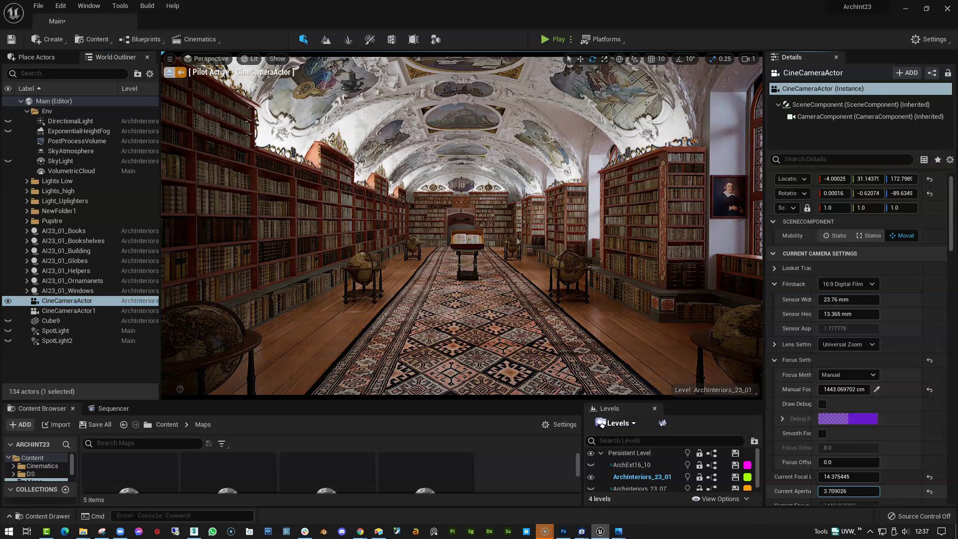
Examine the uplit library from along the carpet, then the bookshelf ornaments and painted vaulted ceiling from a raised viewpoint
{"action": "key", "text": "w"}
{"action": "mouse_move", "coordinate": [462, 225]}
{"action": "right_mouse_down"}
{"action": "mouse_move", "coordinate": [472, 214]}
{"action": "mouse_move", "coordinate": [462, 224]}
{"action": "mouse_move", "coordinate": [456, 202]}
{"action": "mouse_move", "coordinate": [470, 231]}
{"action": "mouse_move", "coordinate": [459, 224]}
{"action": "right_mouse_up"}
{"action": "key", "text": "d"}
{"action": "key", "text": "q"}
{"action": "key", "text": "a"}
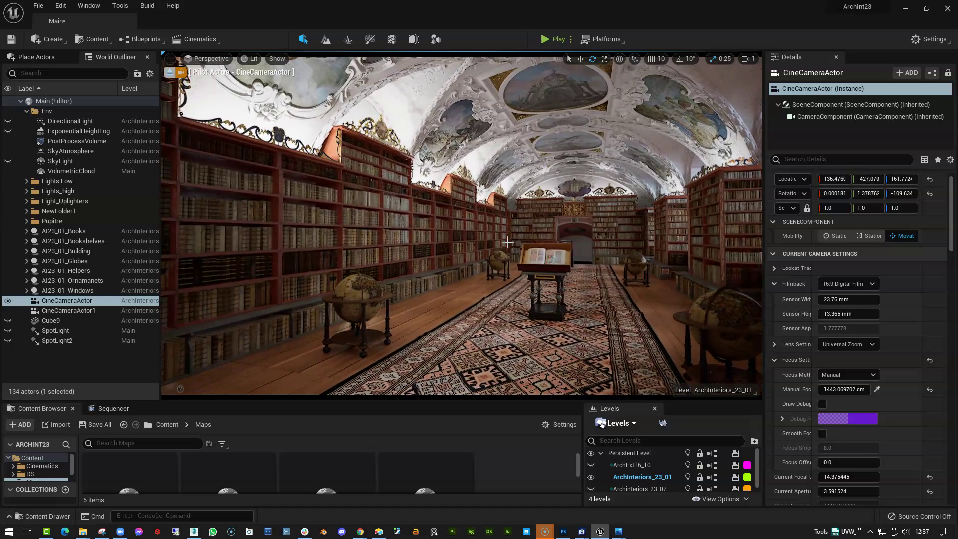
{"action": "scroll", "coordinate": [506, 246], "scroll_direction": "up", "scroll_amount": 2}
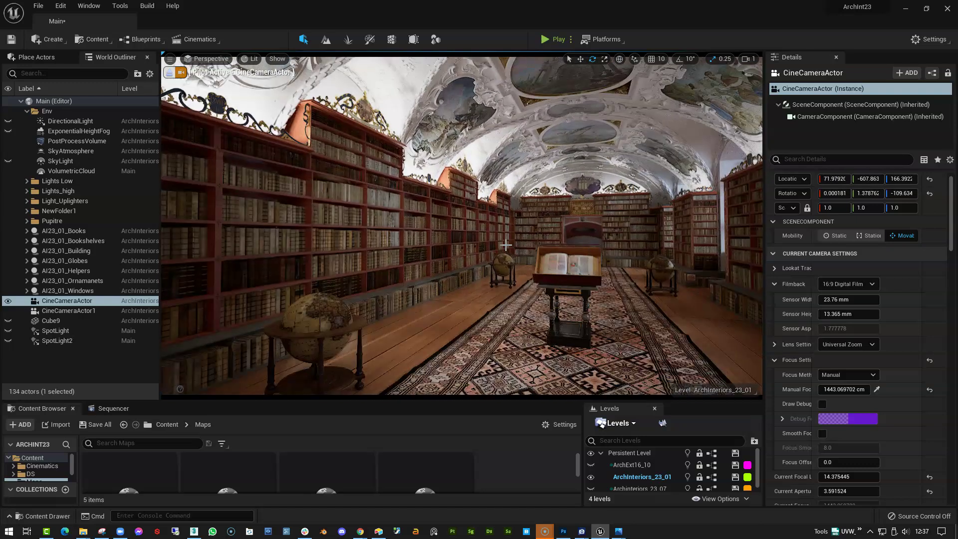
{"action": "right_click_drag", "start_coordinate": [506, 245], "coordinate": [526, 212]}
{"action": "key", "text": "w"}
{"action": "key", "text": "e"}
{"action": "scroll", "coordinate": [512, 244], "scroll_direction": "up", "scroll_amount": 1}
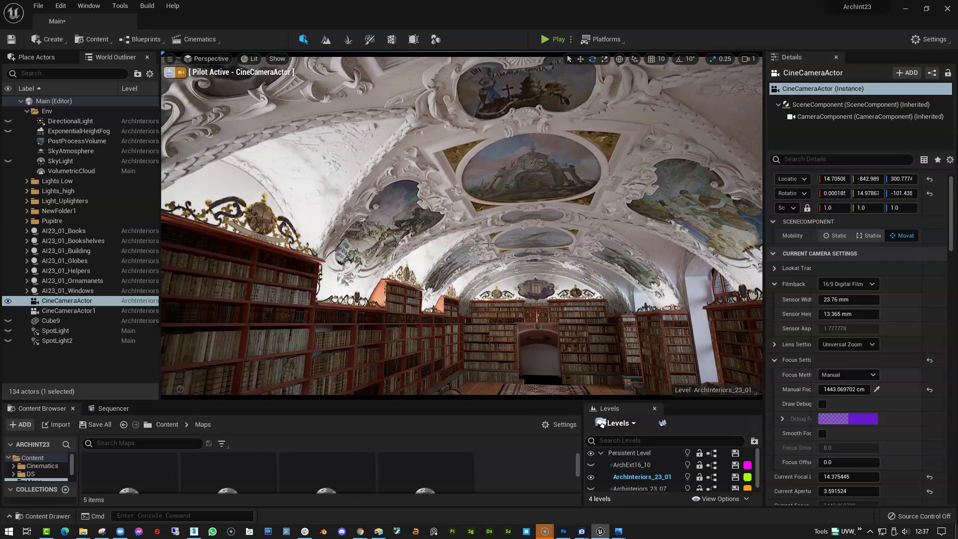
Switch the viewport to immersive full-screen mode and turn on its FPS display
{"action": "key", "text": "F11"}
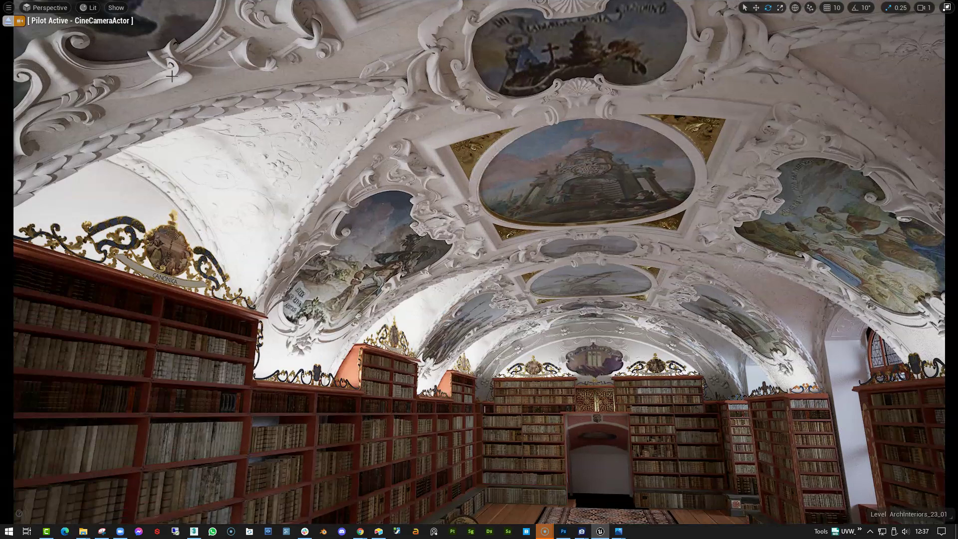
{"action": "left_click", "coordinate": [8, 7]}
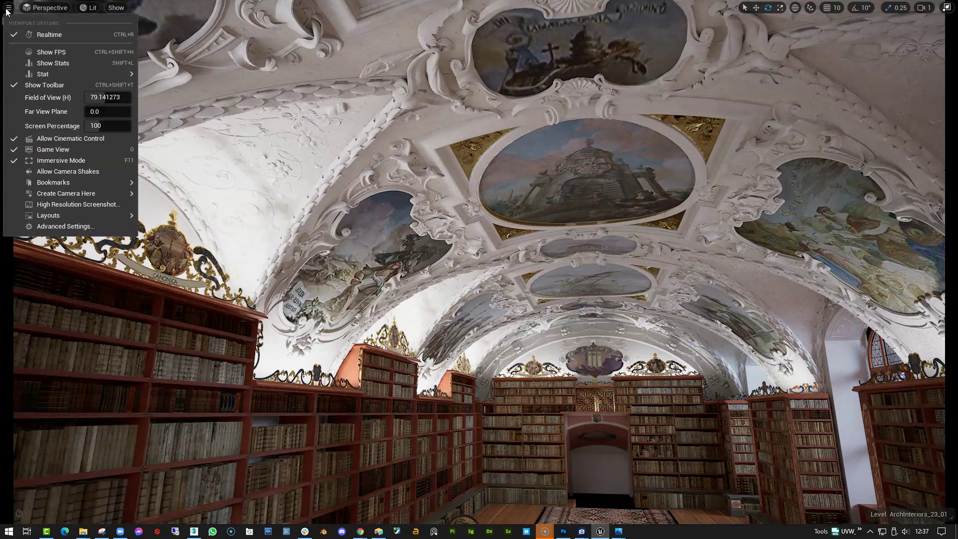
{"action": "left_click", "coordinate": [43, 57]}
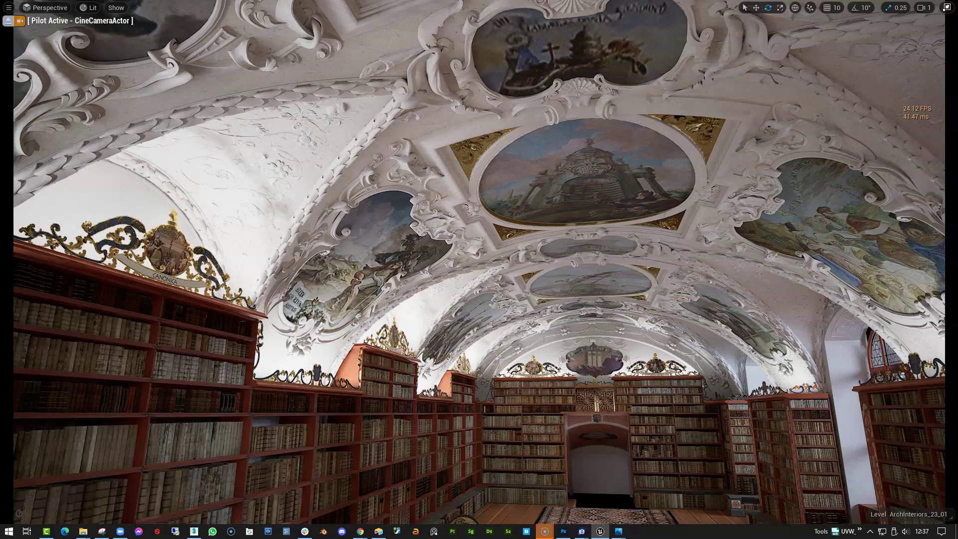
Examine the whole uplit library and its frame rate in full screen, pulling back along the carpet from the painted ceiling
{"action": "right_click_drag", "start_coordinate": [353, 213], "coordinate": [425, 273]}
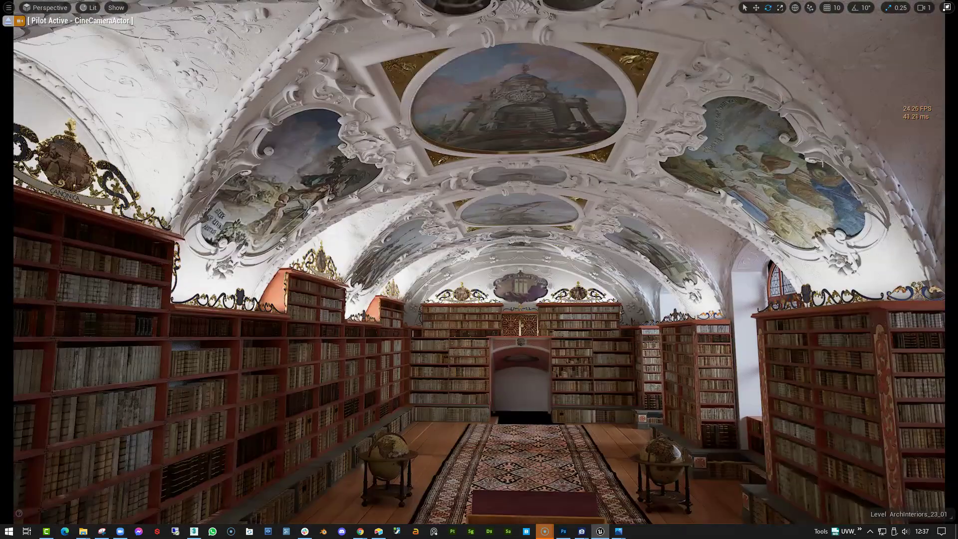
{"action": "right_click_drag", "start_coordinate": [349, 232], "coordinate": [341, 259]}
{"action": "key", "text": "s"}
{"action": "right_click_drag", "start_coordinate": [722, 208], "coordinate": [740, 235]}
{"action": "key", "text": "d"}
{"action": "key", "text": "s"}
{"action": "key", "text": "s"}
{"action": "key", "text": "a"}
{"action": "right_click_drag", "start_coordinate": [363, 264], "coordinate": [374, 264]}
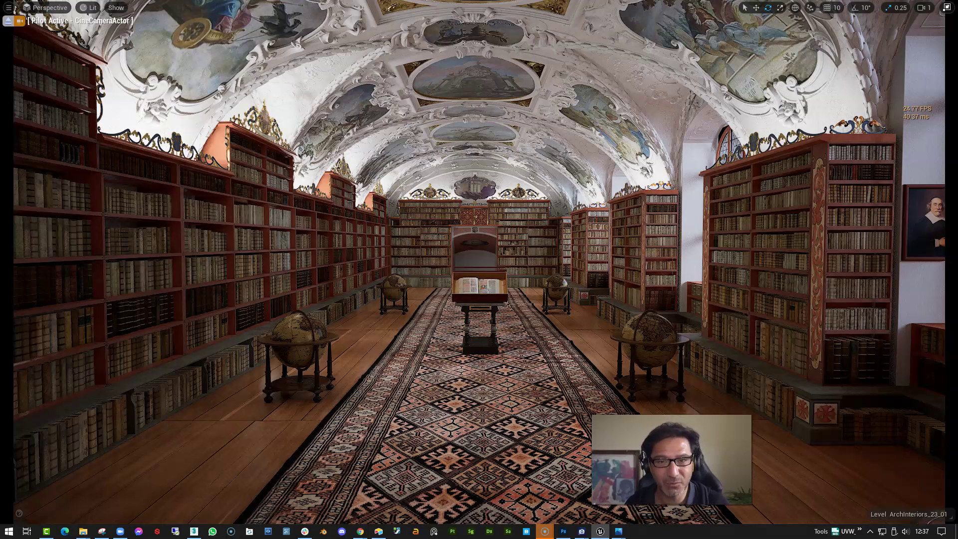
{"action": "mouse_move", "coordinate": [266, 211]}
{"action": "right_mouse_down"}
{"action": "mouse_move", "coordinate": [266, 203]}
{"action": "mouse_move", "coordinate": [274, 212]}
{"action": "right_mouse_up"}
{"action": "key", "text": "s"}
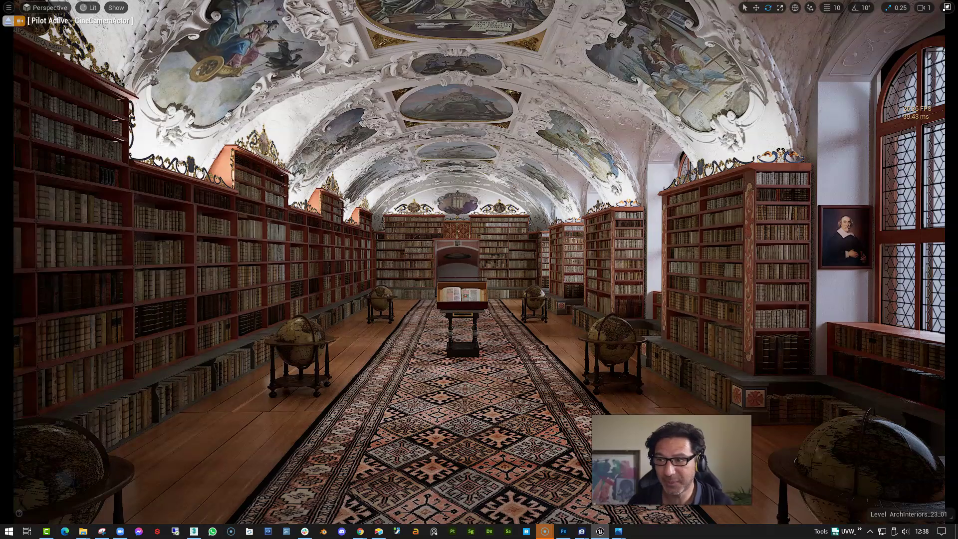
{"action": "key", "text": "s"}
{"action": "right_click_drag", "start_coordinate": [569, 144], "coordinate": [551, 148]}
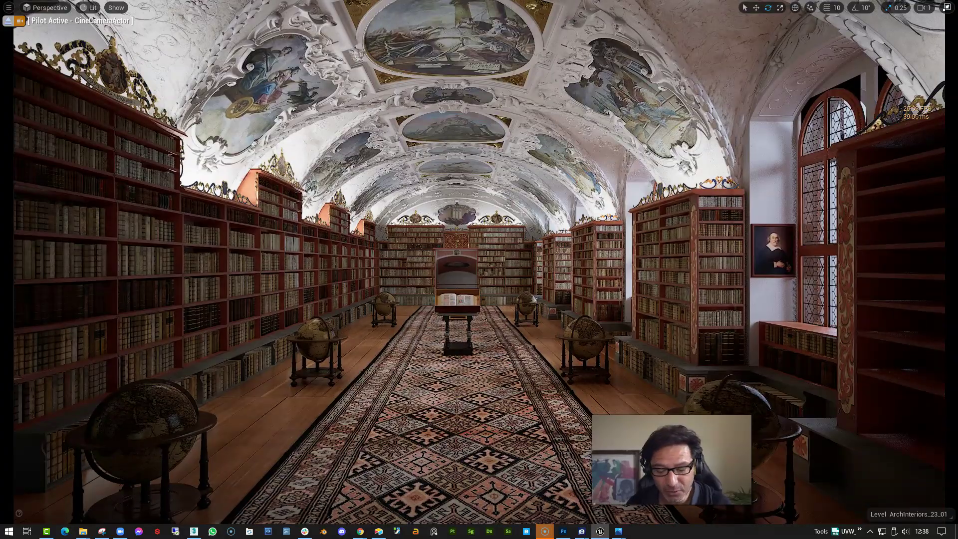
Exit the immersive full-screen mode and examine the library's real-time performance while moving forward towards the book lectern
{"action": "key", "text": "F11"}
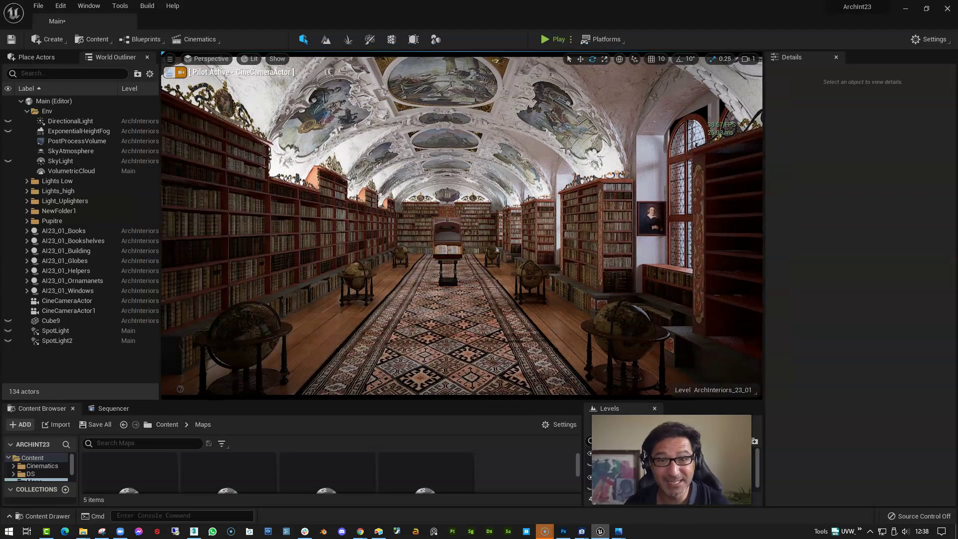
{"action": "key", "text": "w"}
{"action": "mouse_move", "coordinate": [569, 149]}
{"action": "right_mouse_down"}
{"action": "mouse_move", "coordinate": [557, 147]}
{"action": "mouse_move", "coordinate": [574, 143]}
{"action": "right_mouse_up"}
{"action": "key", "text": "w"}
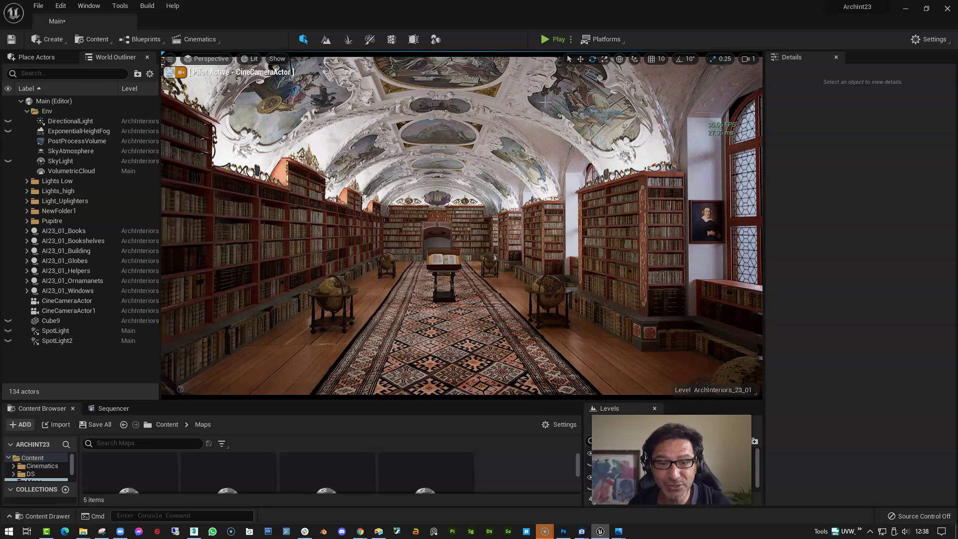
{"action": "key", "text": "w"}
{"action": "right_click_drag", "start_coordinate": [538, 207], "coordinate": [518, 218]}
{"action": "key", "text": "w"}
{"action": "key", "text": "a"}
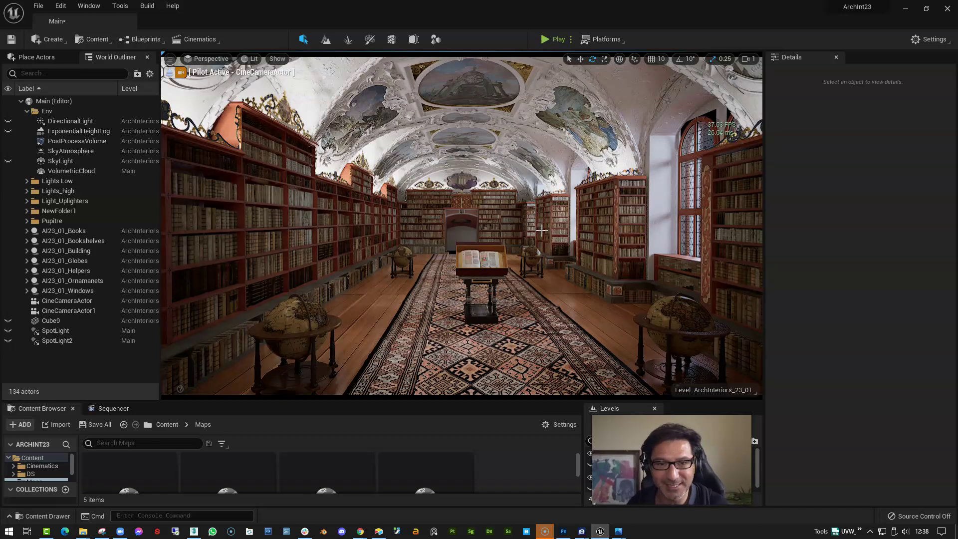
{"action": "key", "text": "a"}
{"action": "right_click_drag", "start_coordinate": [548, 231], "coordinate": [565, 227]}
{"action": "key", "text": "w"}
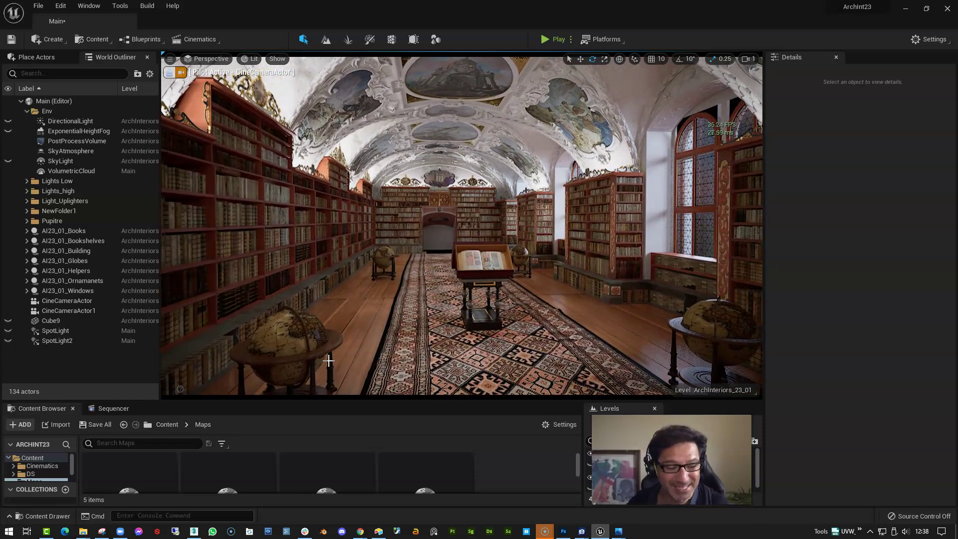